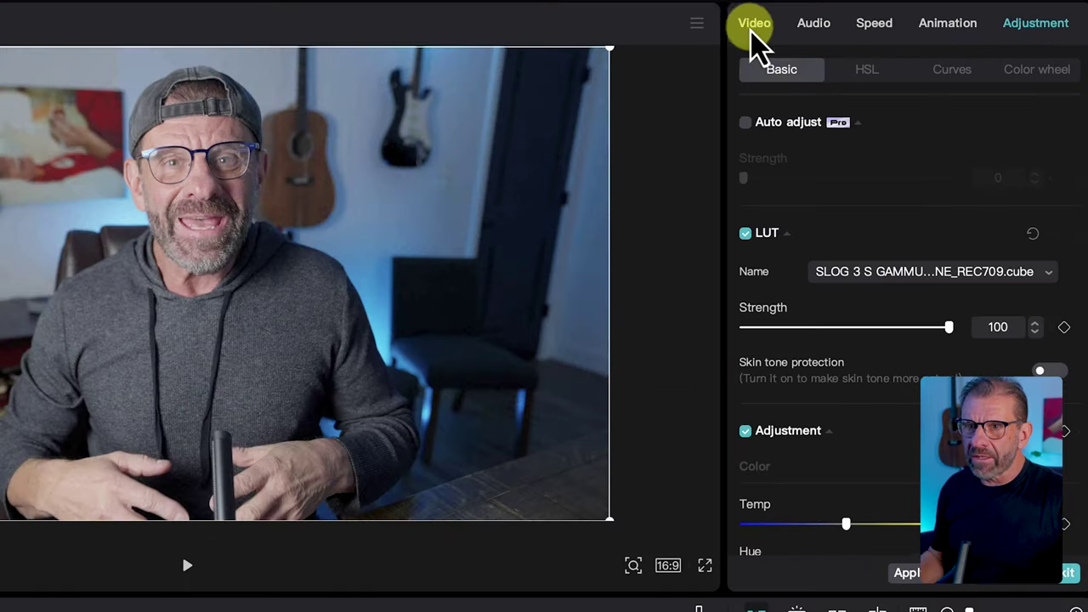
Show the FX34370 clip's Video transform settings instead of its colour adjustments.
click(893, 50)
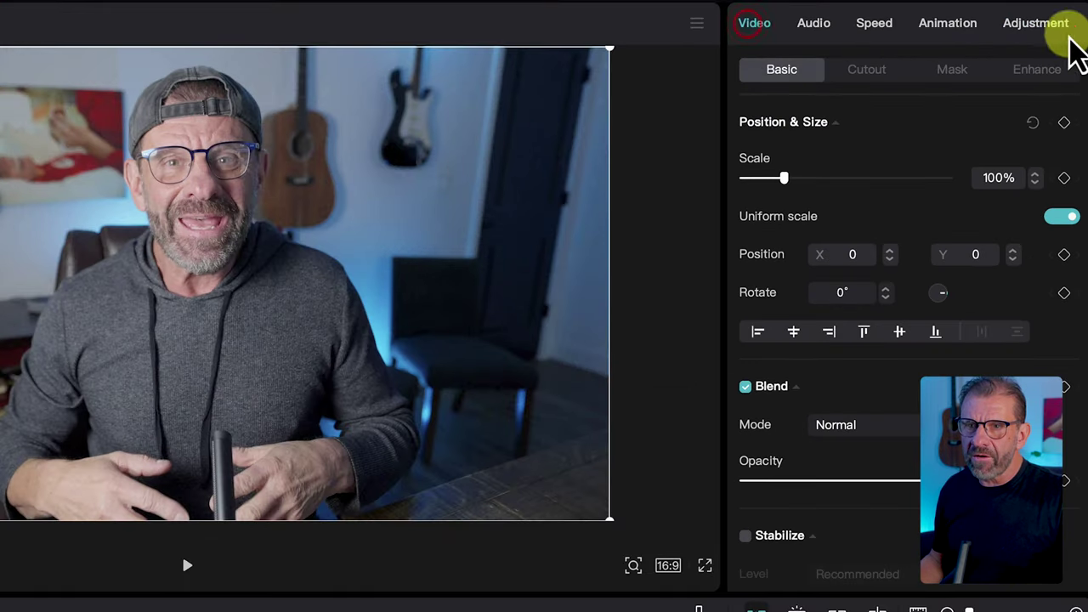
Crop the talking head with a tall 1161 × 2036 rectangle mask with corners rounded to 12.
click(952, 70)
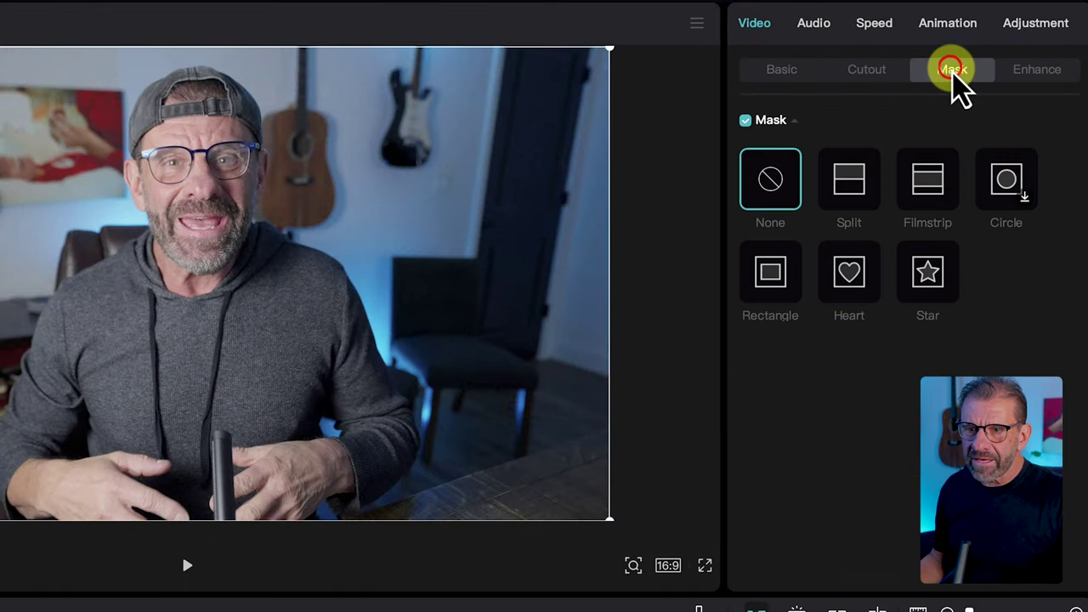
click(775, 277)
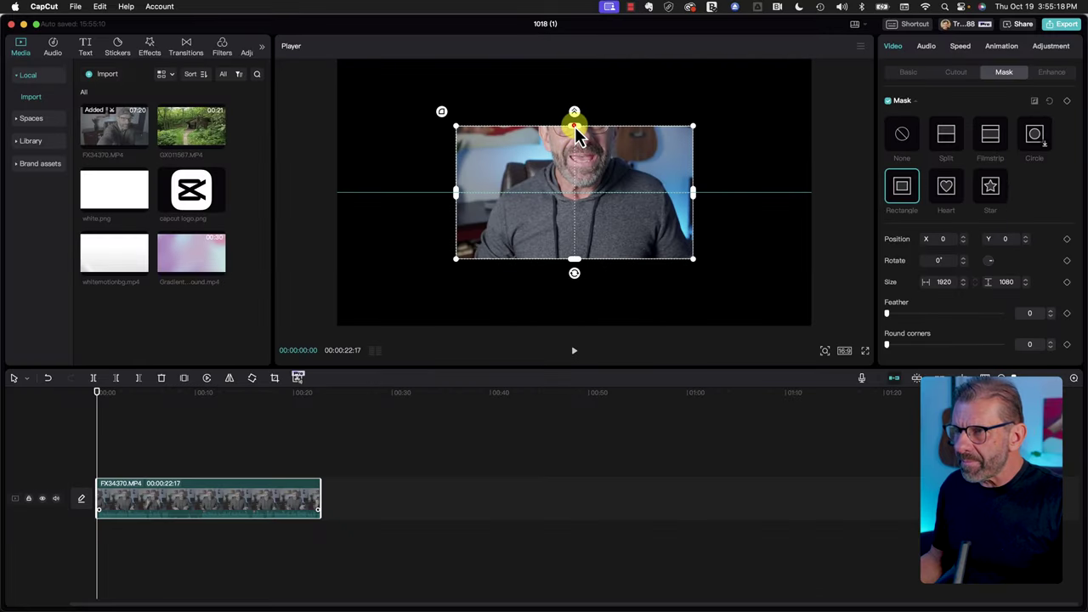
drag(575, 128, 583, 67)
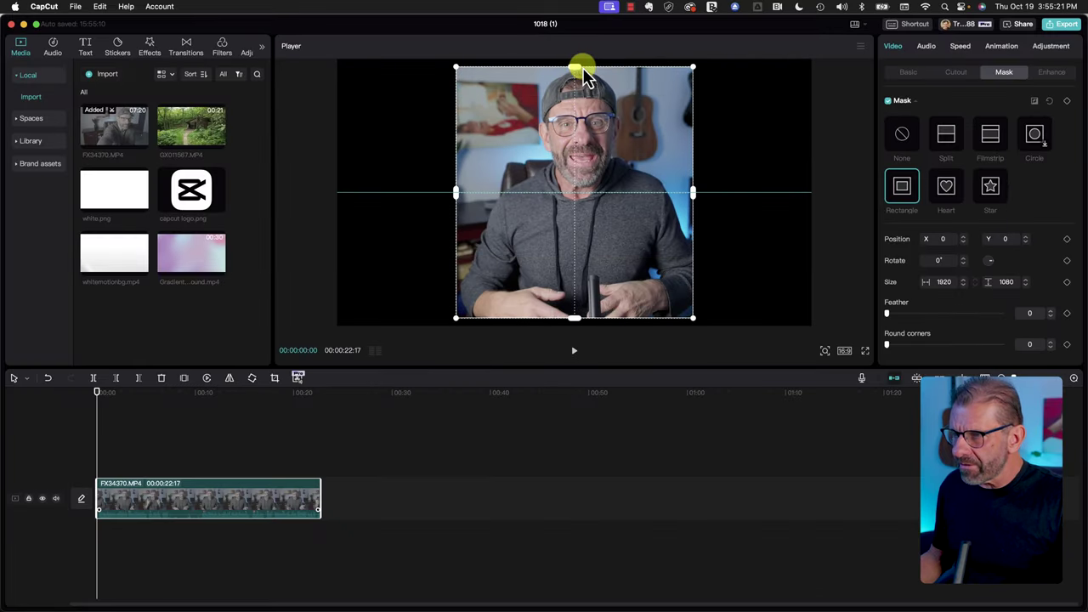
drag(457, 192, 619, 223)
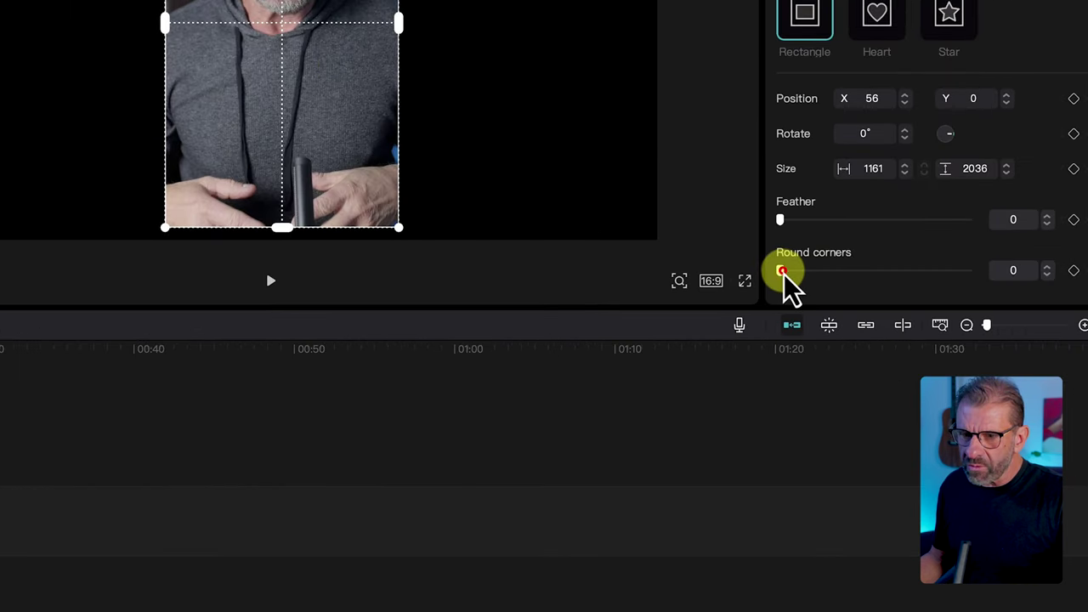
drag(783, 271, 808, 271)
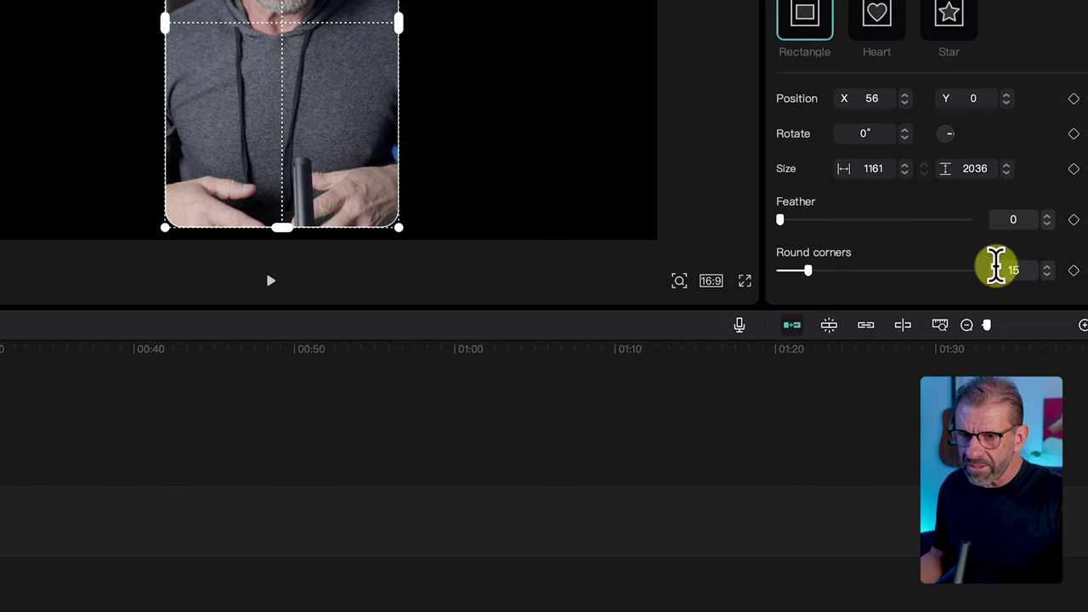
click(996, 270)
text(12)
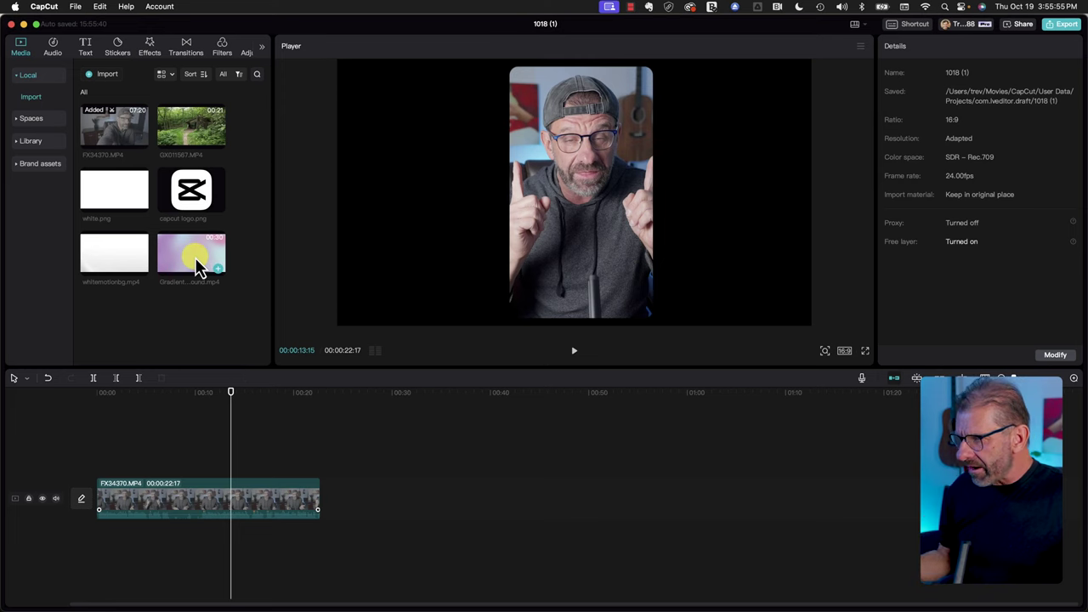
Add the gradient background, trim it to the talking-head length, and stack the talking head above it.
drag(195, 266, 90, 464)
click(311, 463)
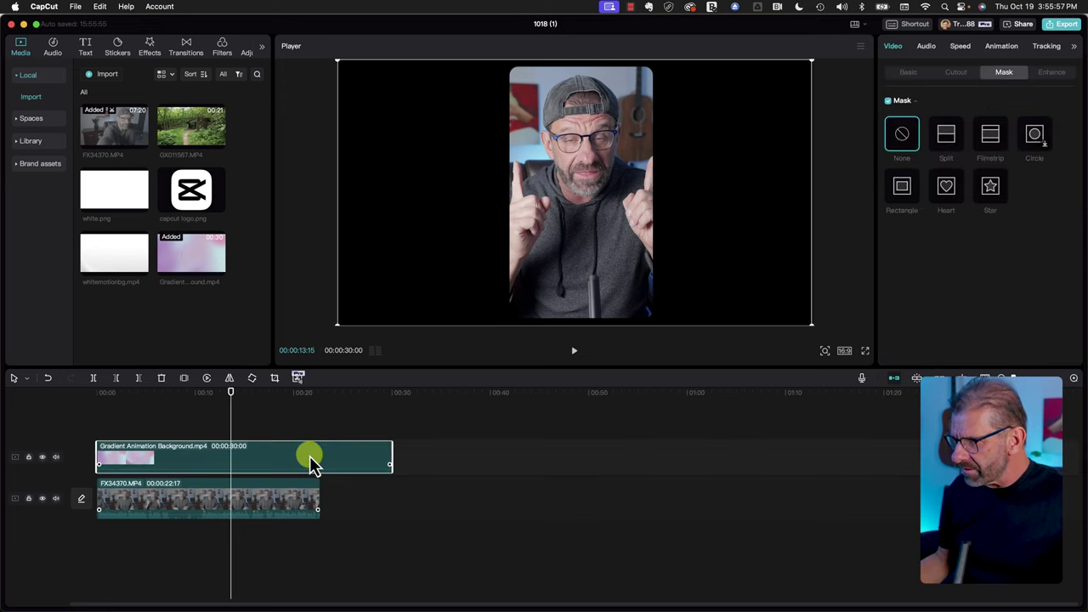
drag(392, 463, 320, 464)
click(260, 507)
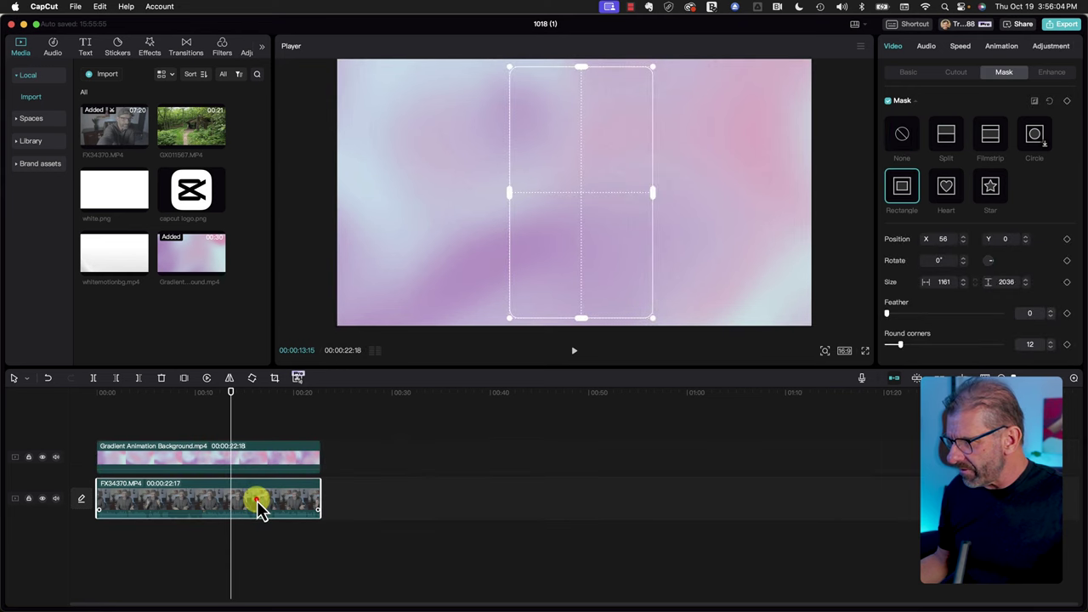
drag(260, 508, 255, 446)
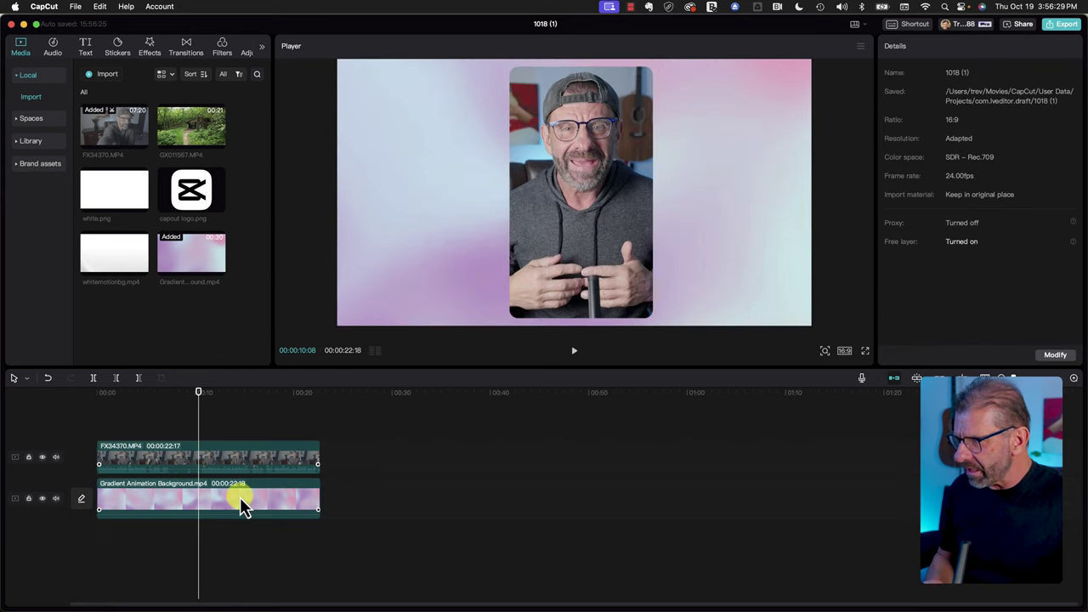
Mask the gradient to a slightly larger 593 × 1032 rectangle with corners 12, then preview the border.
click(240, 498)
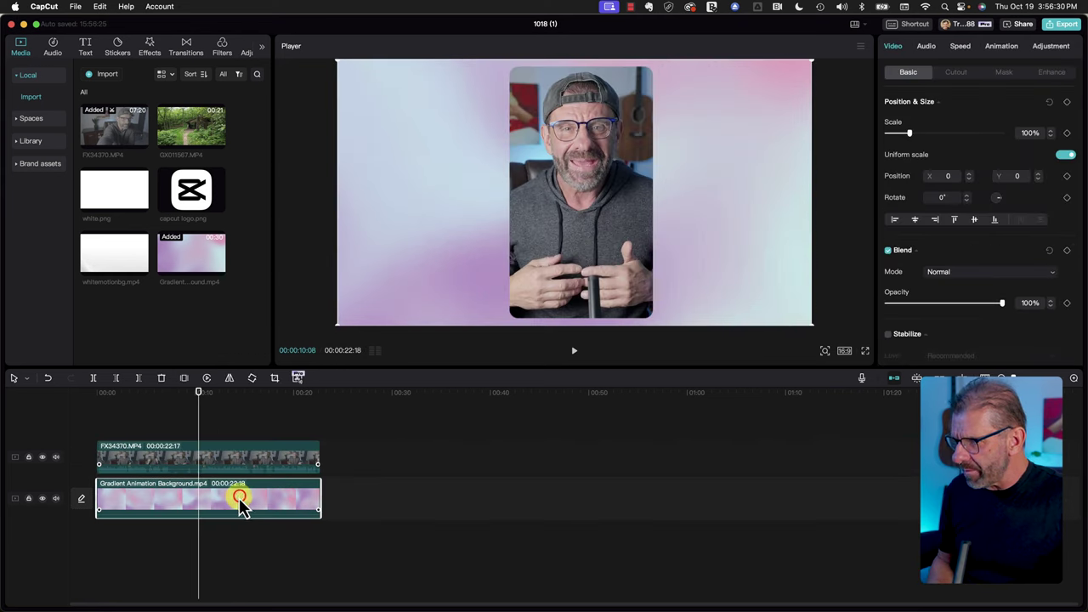
click(1009, 71)
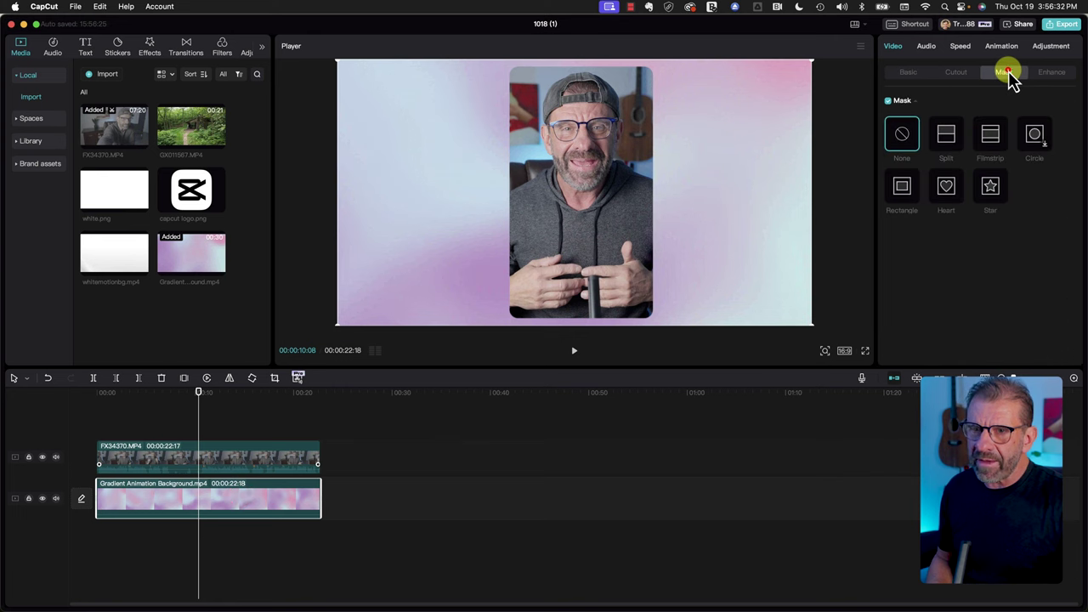
click(900, 192)
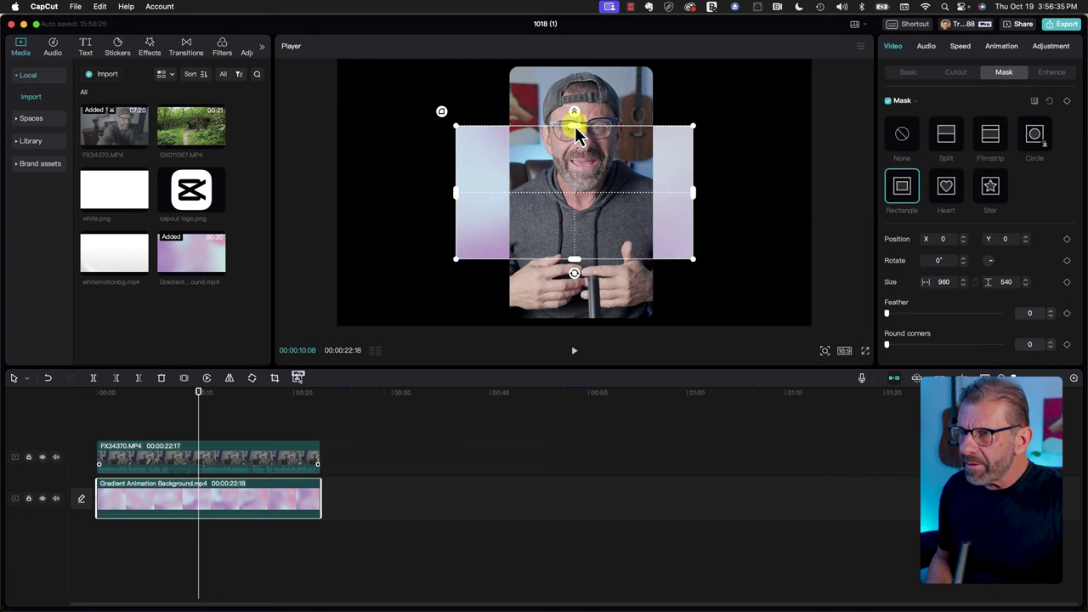
drag(575, 126, 578, 68)
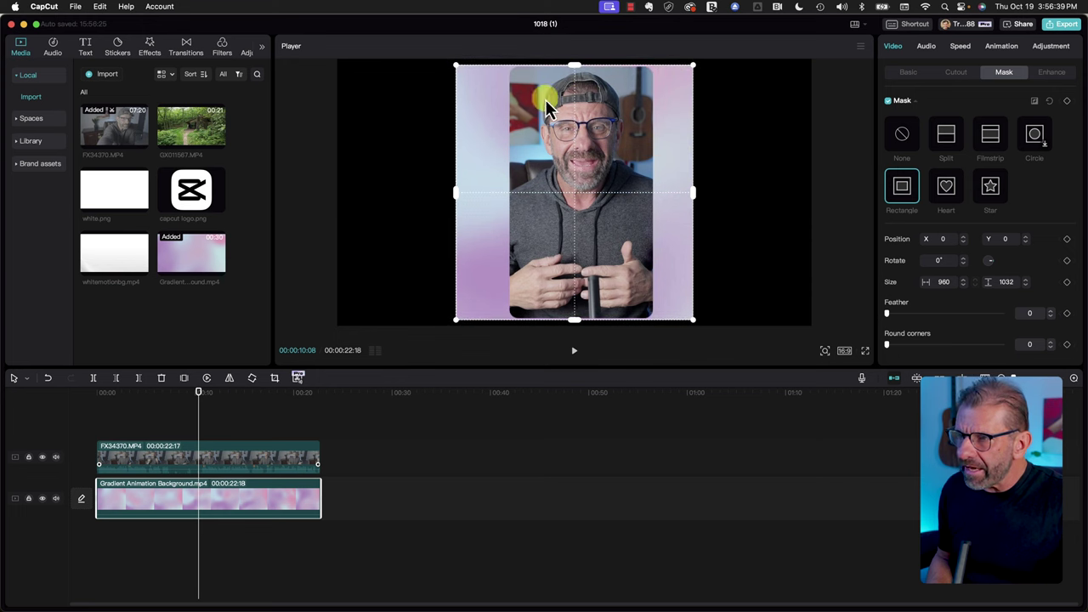
drag(463, 189, 503, 192)
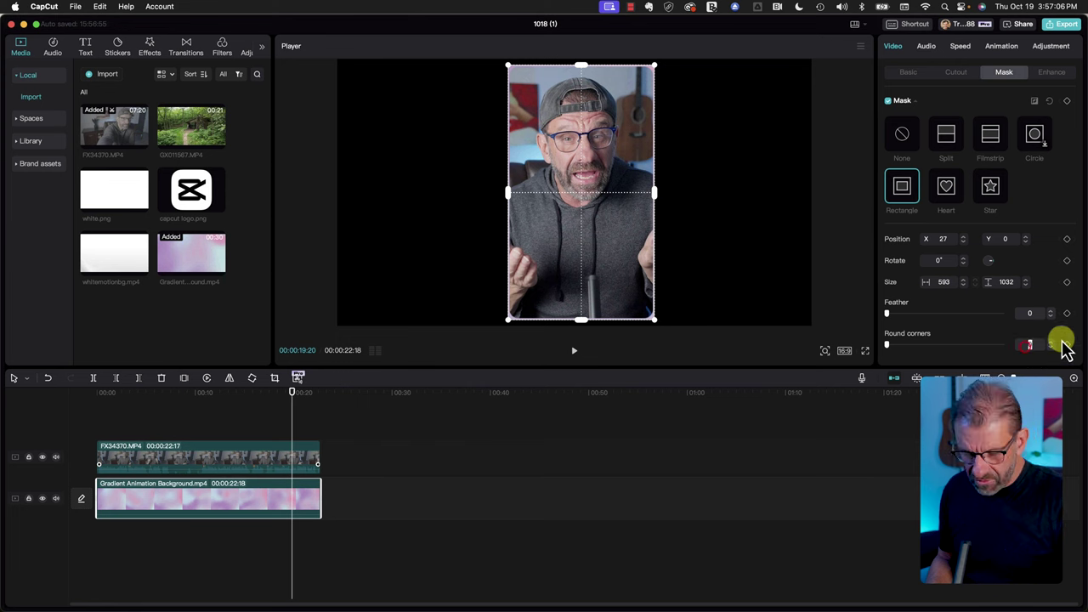
text(2)
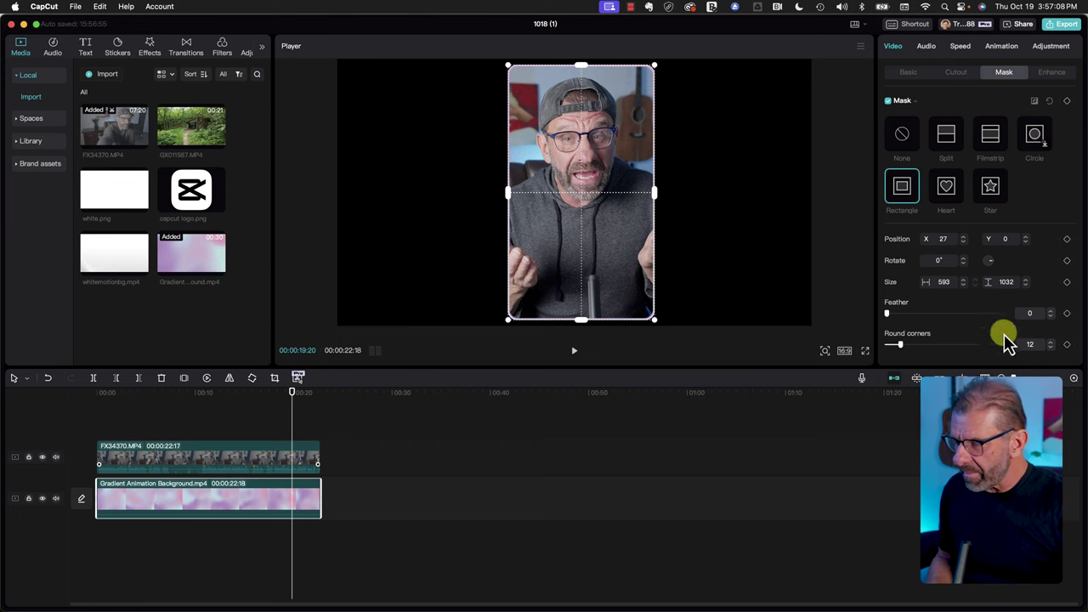
click(105, 417)
key(space)
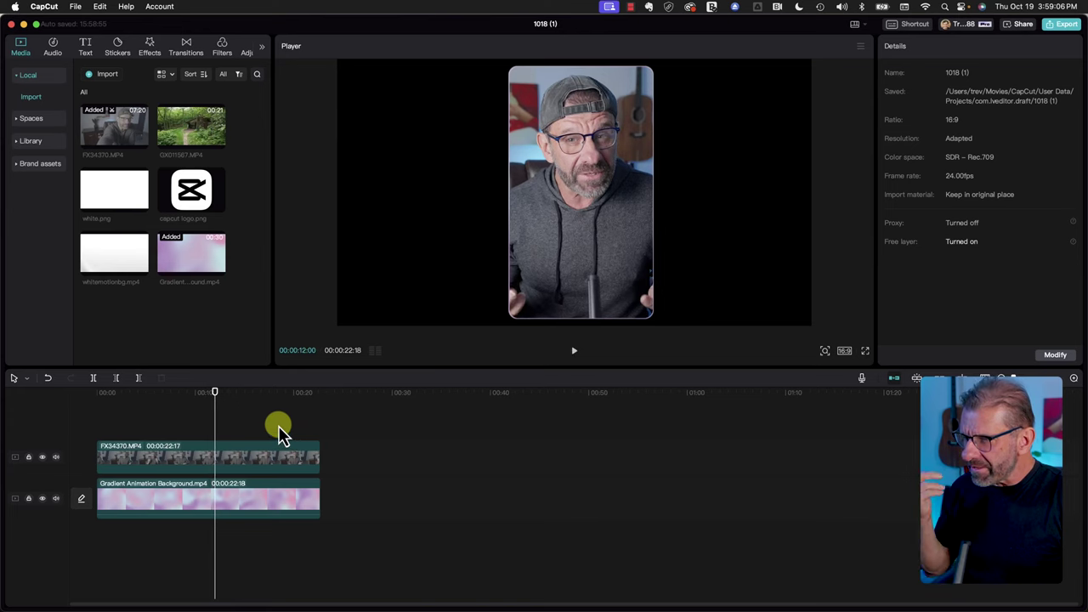
Merge the talking-head and gradient clips into one compound clip.
click(288, 459)
click(290, 506)
right_click(287, 506)
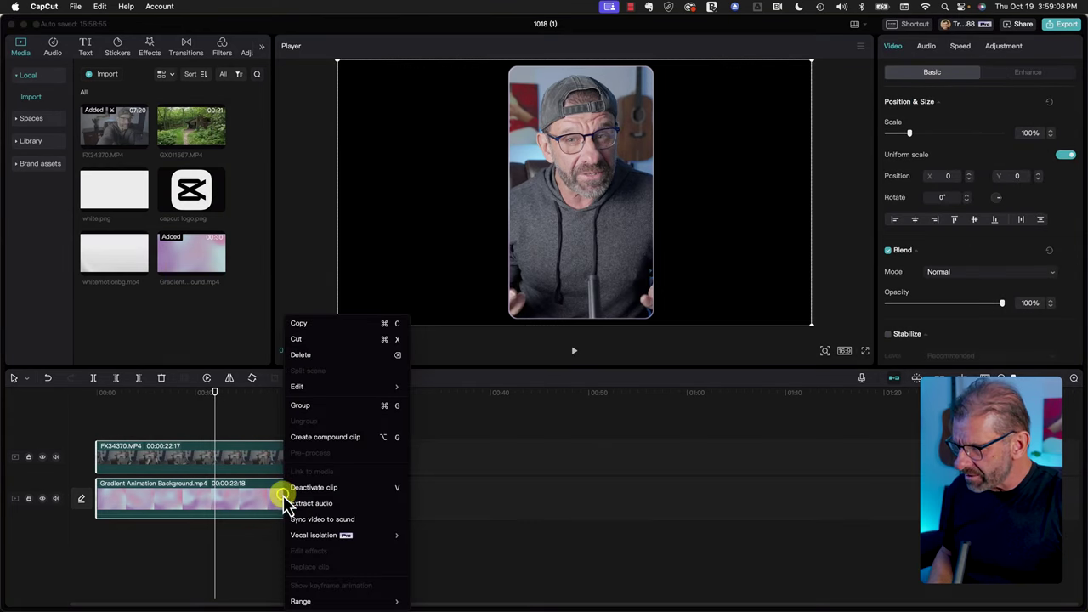
click(303, 438)
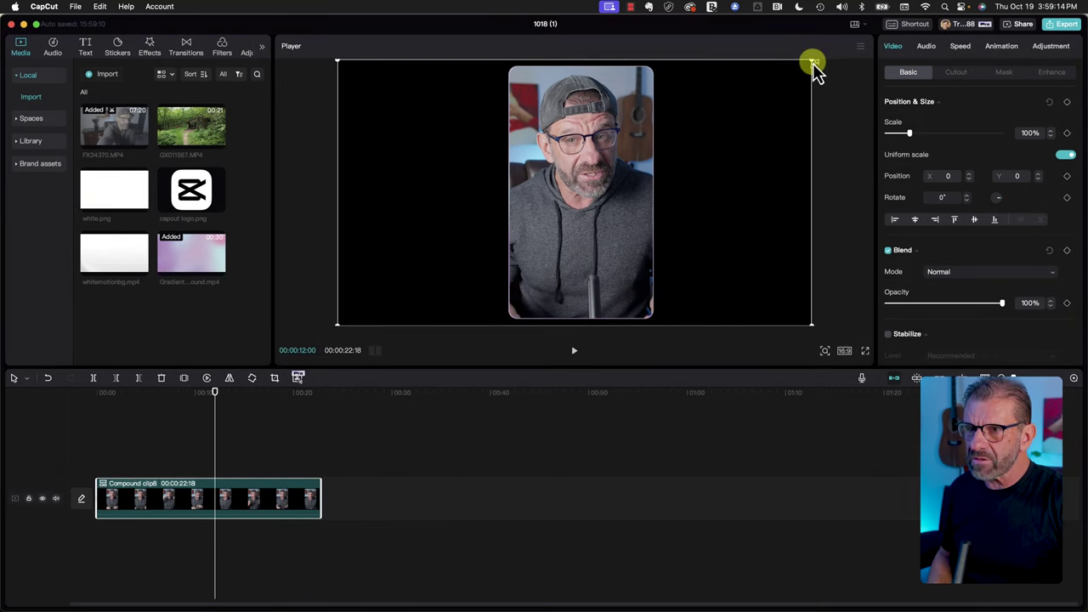
Scale the compound clip to 53% and shift it right to X 1009.
drag(813, 63, 693, 207)
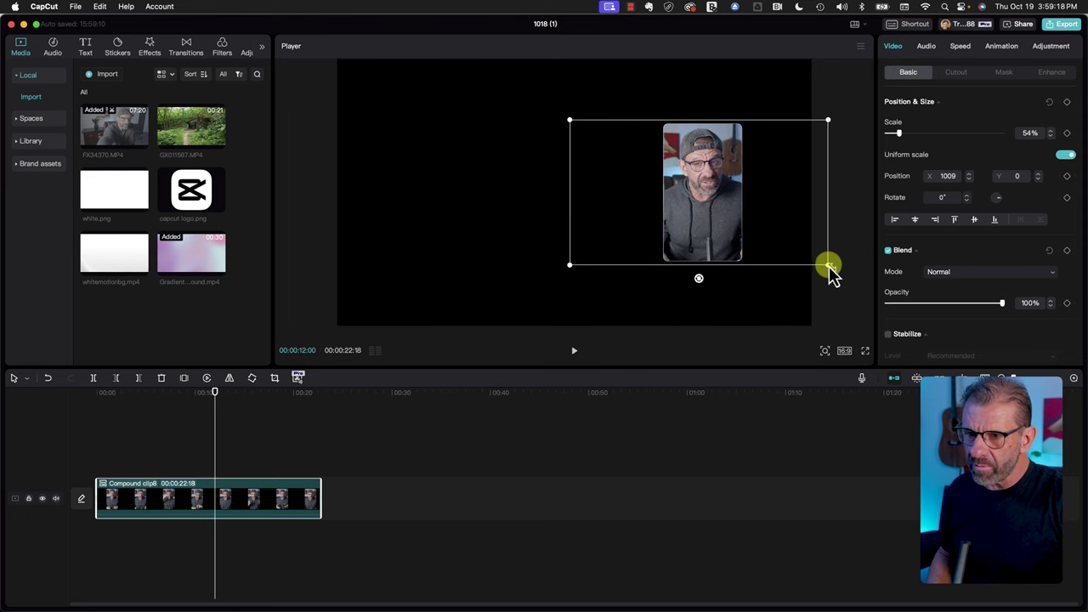
mouse_move(829, 266)
mouse_down()
mouse_move(839, 279)
mouse_move(824, 263)
mouse_up()
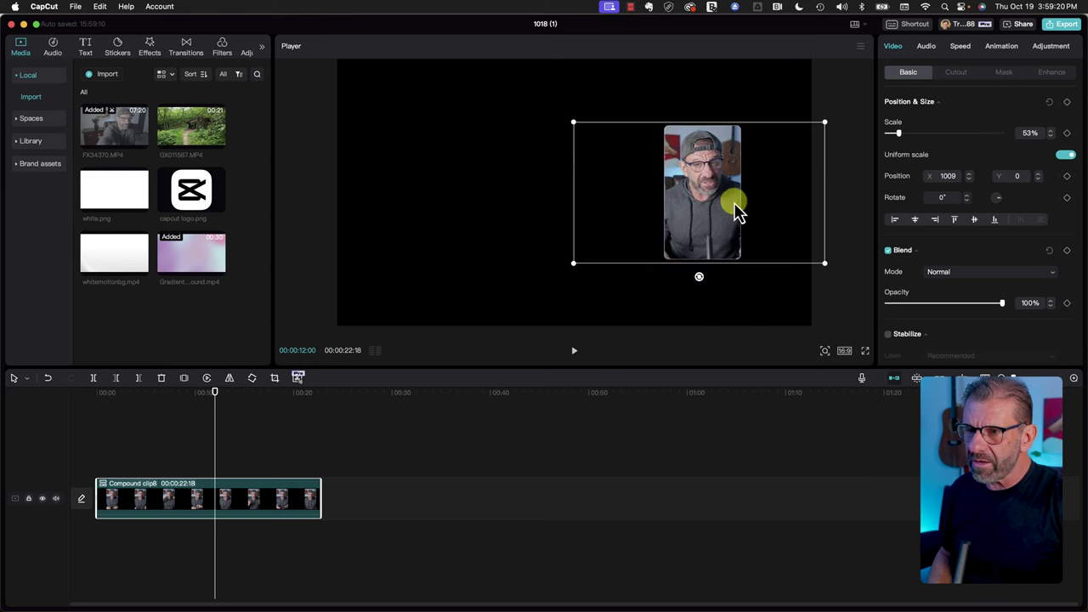
mouse_move(736, 213)
mouse_down()
mouse_move(772, 225)
mouse_move(757, 208)
mouse_up()
click(122, 394)
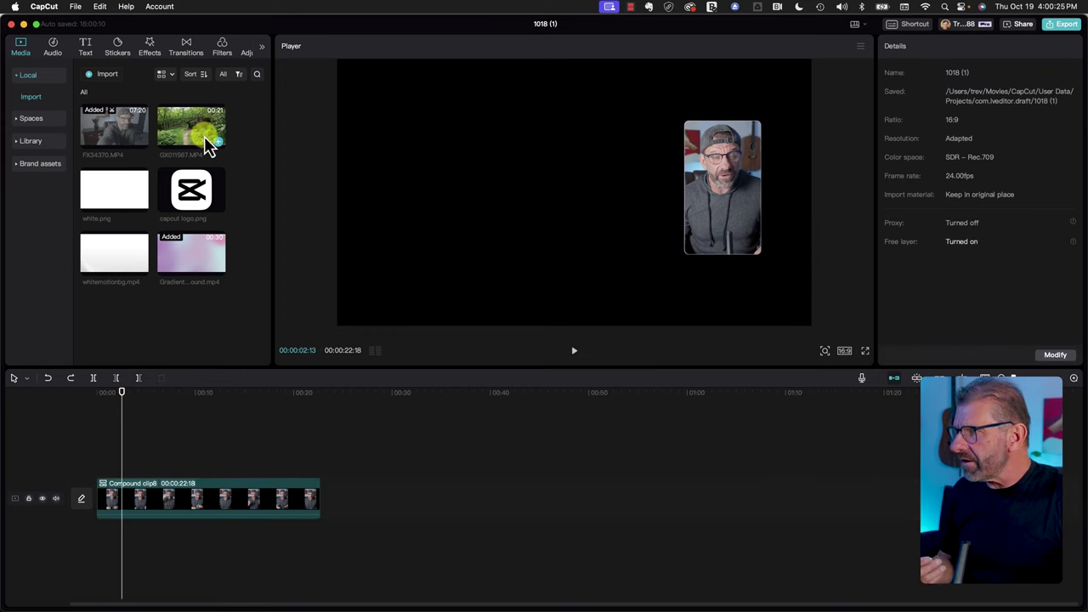
Add the GX011567 forest clip and place the compound clip on the track above it.
drag(191, 125, 108, 462)
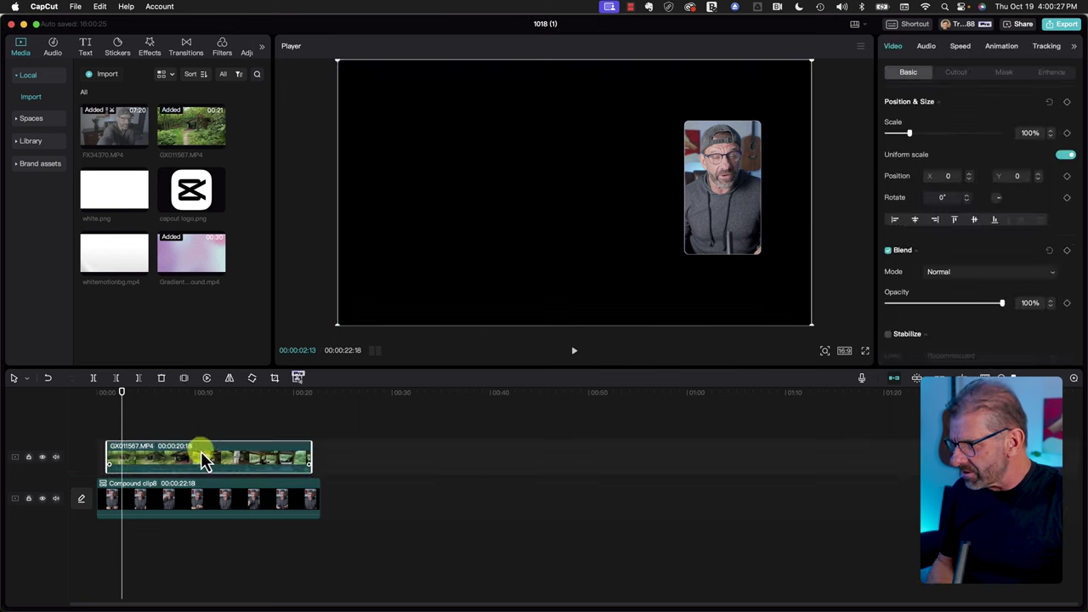
click(172, 502)
drag(172, 499, 158, 460)
click(81, 393)
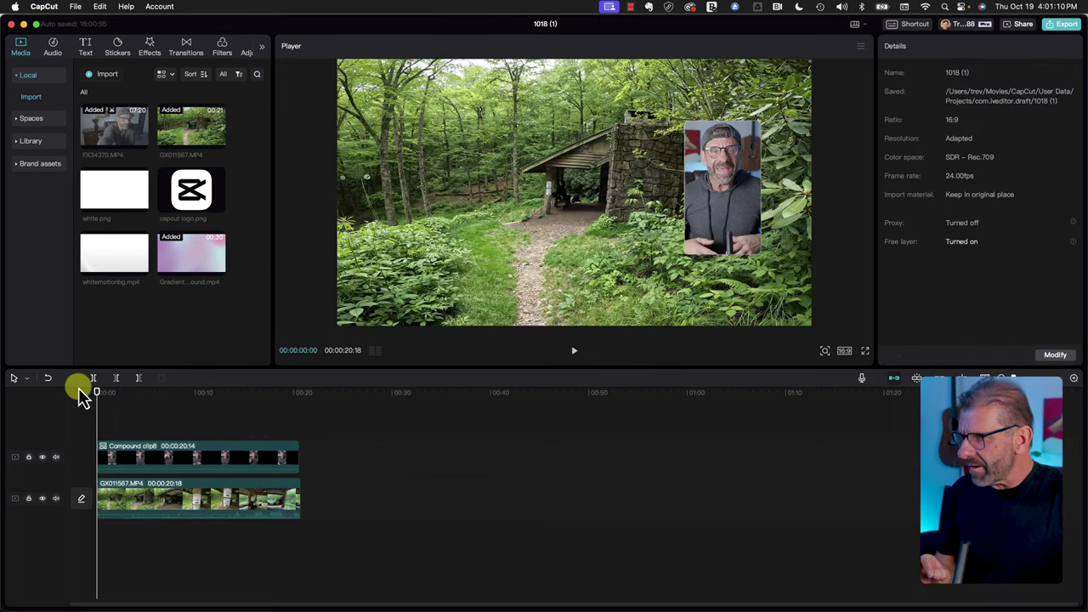
Give the forest clip a rectangle mask and enlarge it to 182%.
click(139, 499)
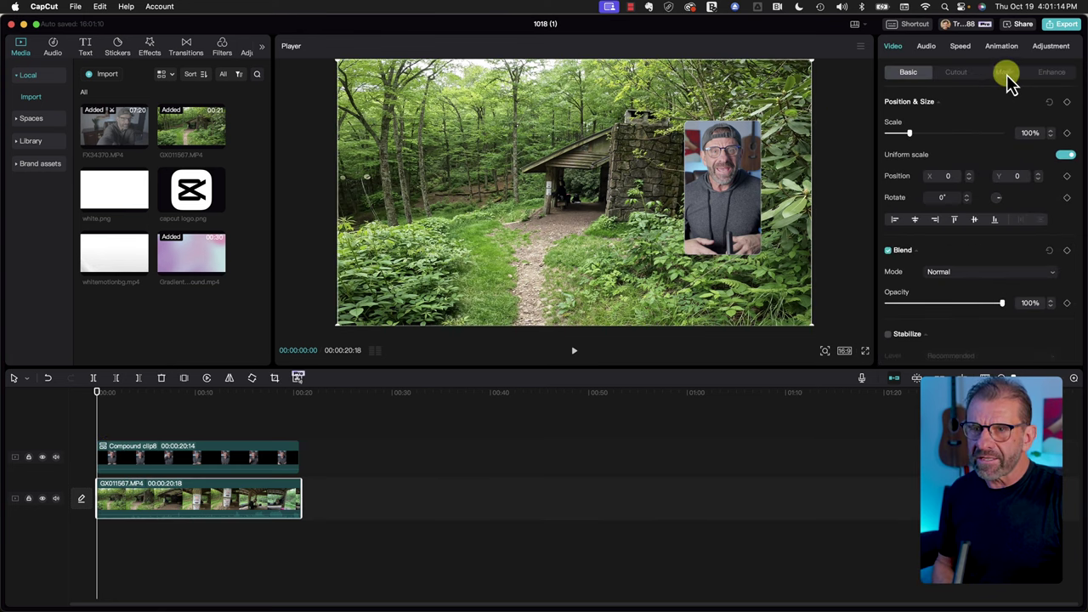
click(1005, 73)
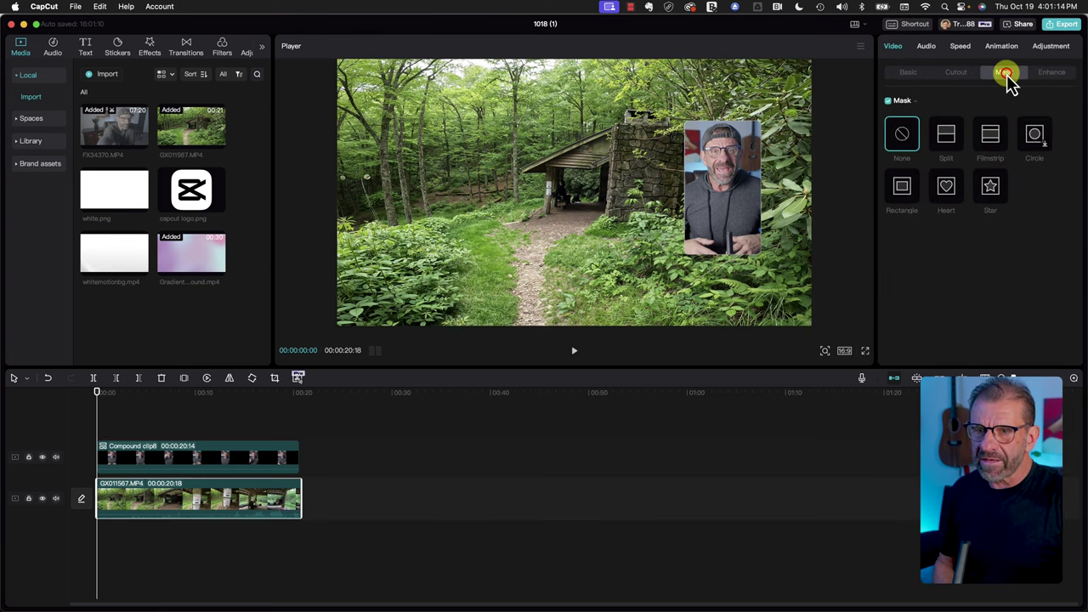
click(902, 189)
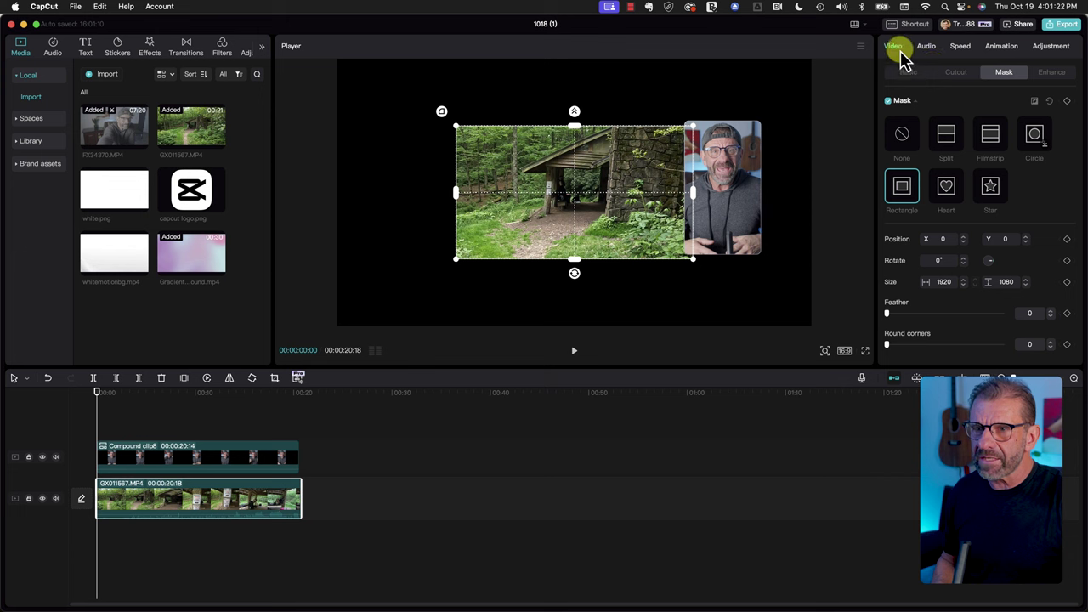
click(909, 73)
drag(907, 134, 930, 134)
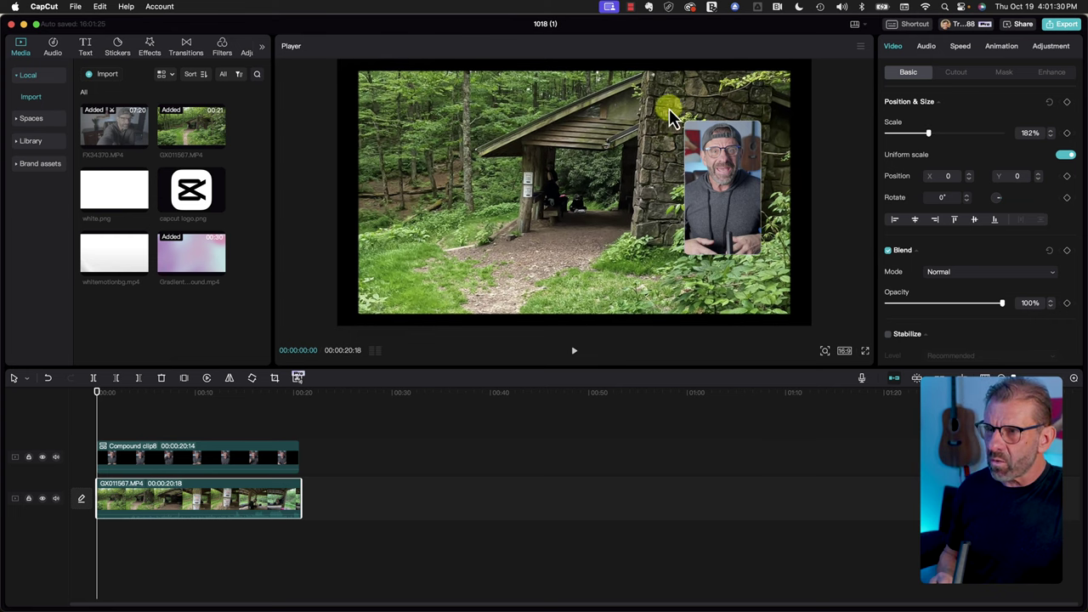
click(1009, 72)
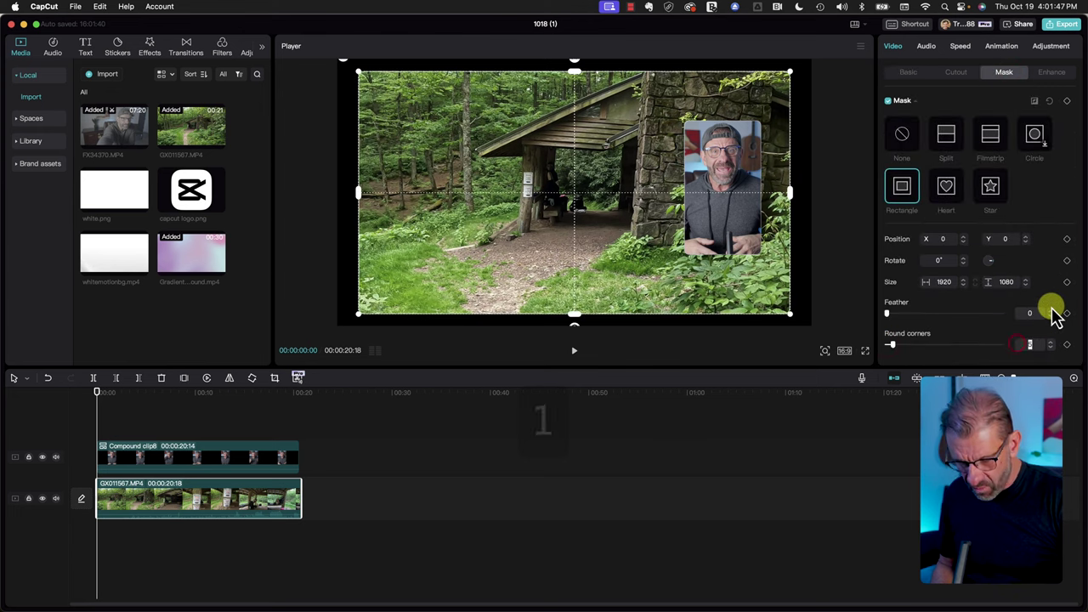
Round the forest mask to 12, shrink it to 1843 × 1037, nudge the face-cam lower right, and preview.
text(12)
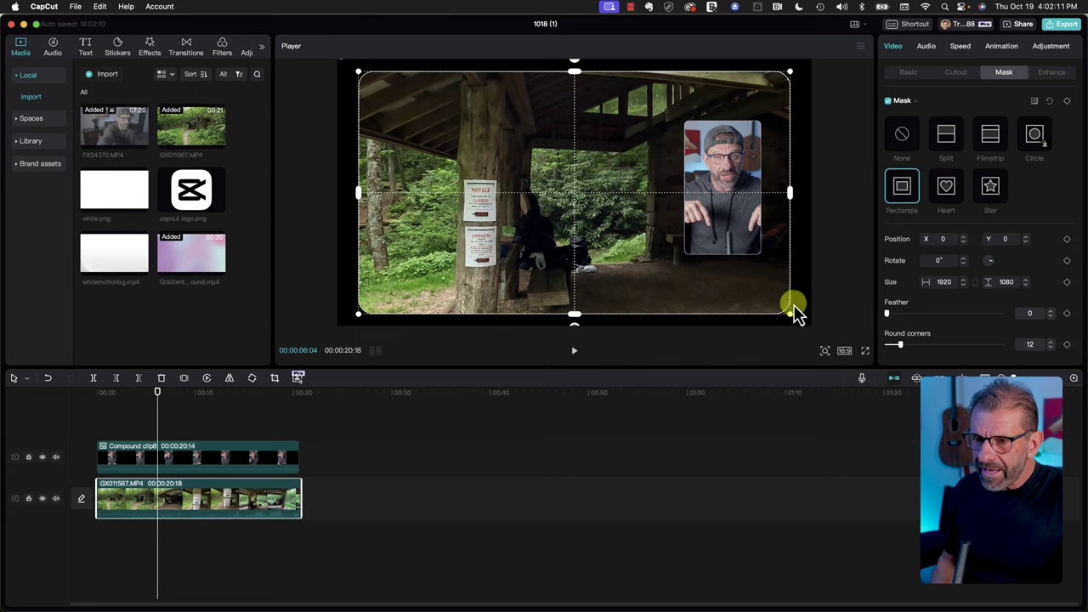
drag(790, 317, 740, 293)
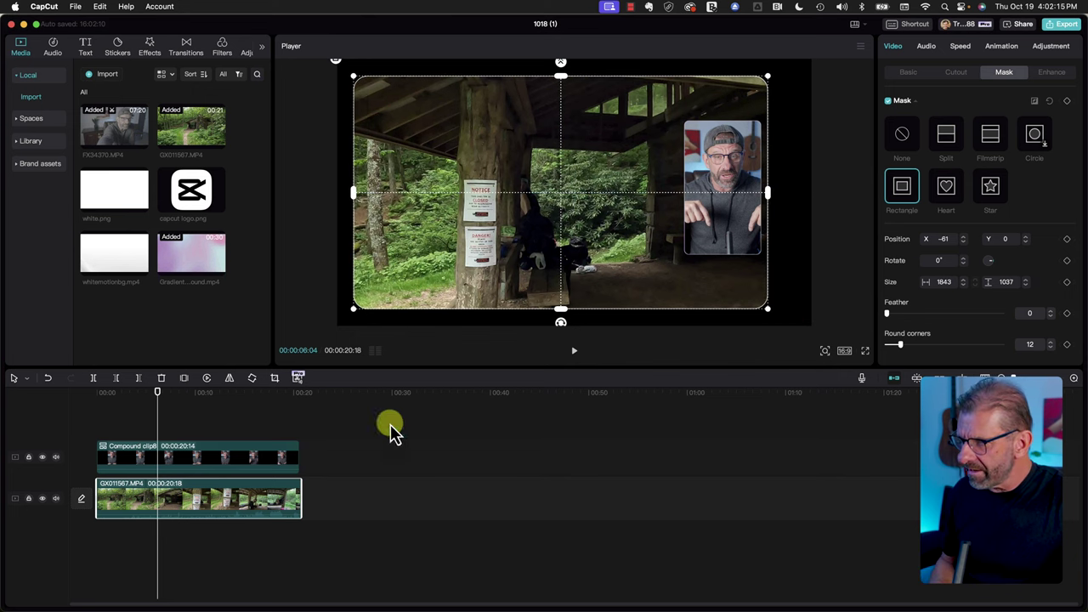
drag(685, 260, 712, 275)
click(100, 397)
key(space)
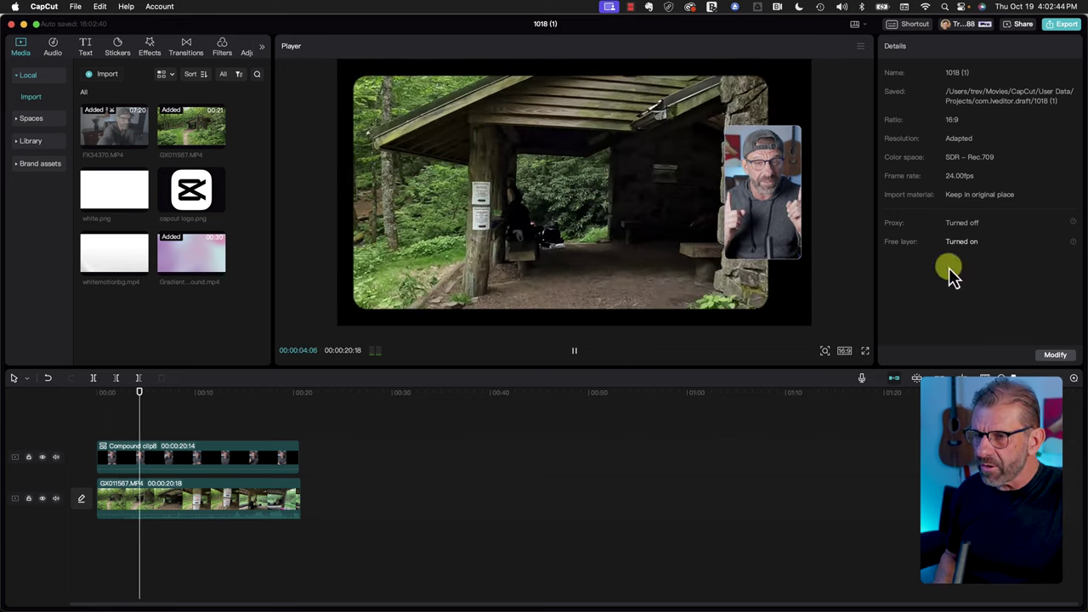
Stop playback and search the stock library for 'motion background'.
key(space)
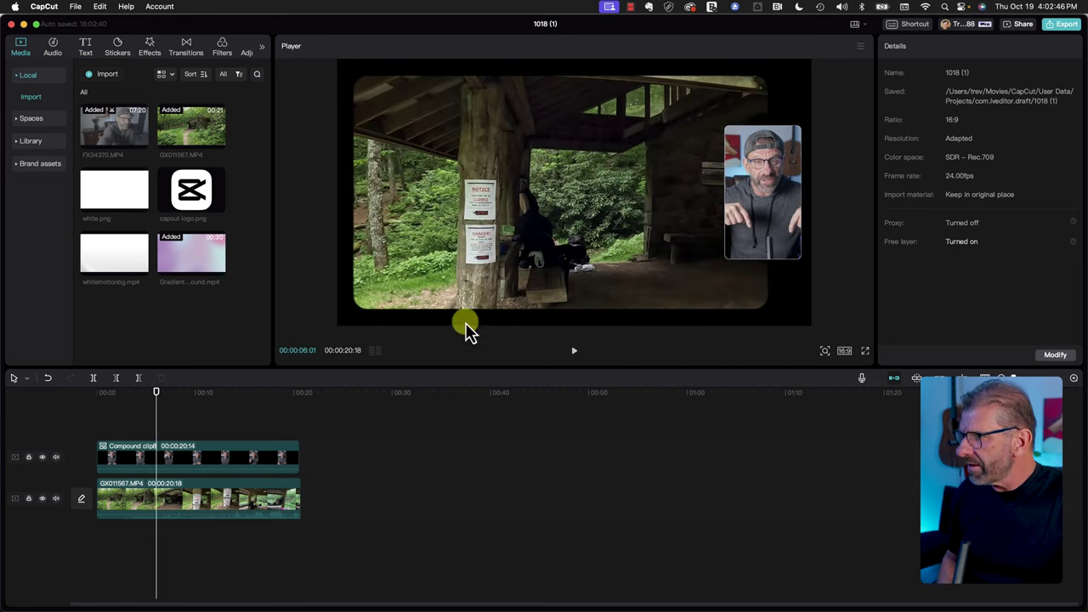
click(44, 143)
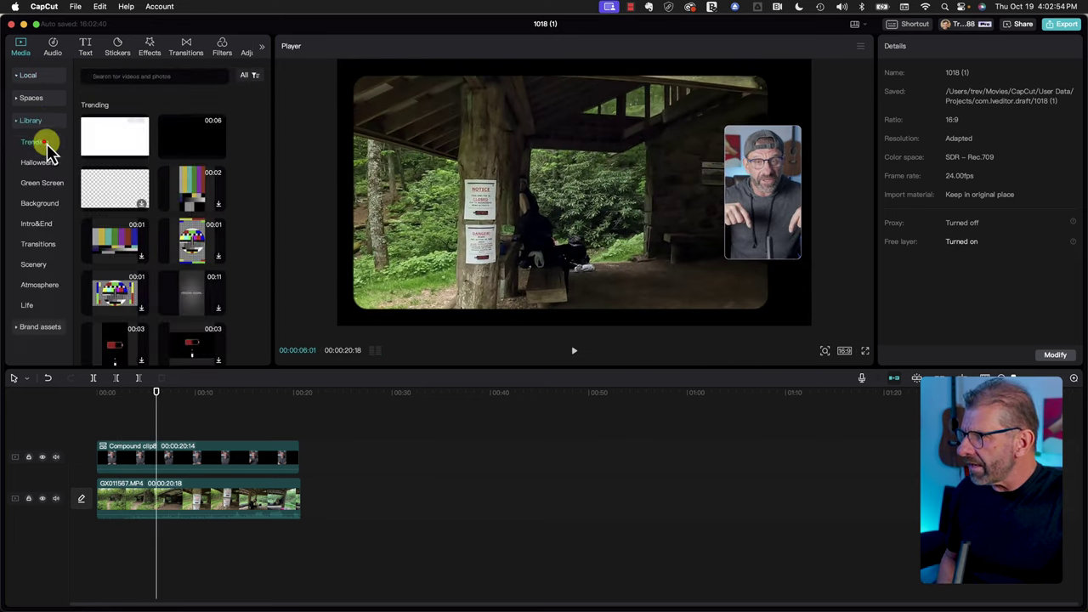
click(108, 76)
text(motion background)
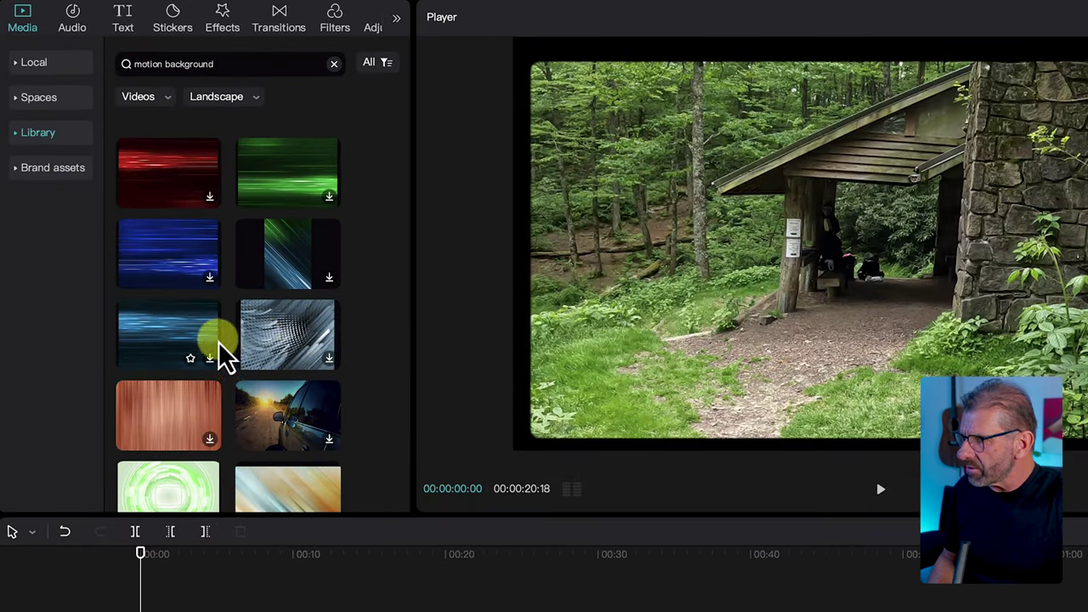
Scroll the motion background results down to the gold-dust sparkle clip.
scroll(285, 340, down, 10)
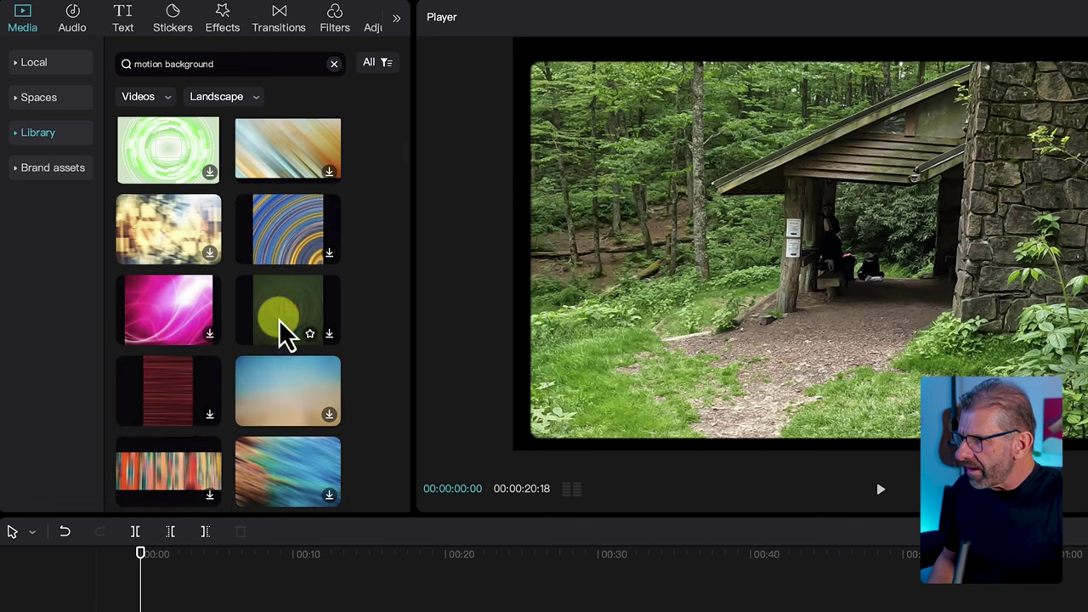
scroll(285, 331, down, 10)
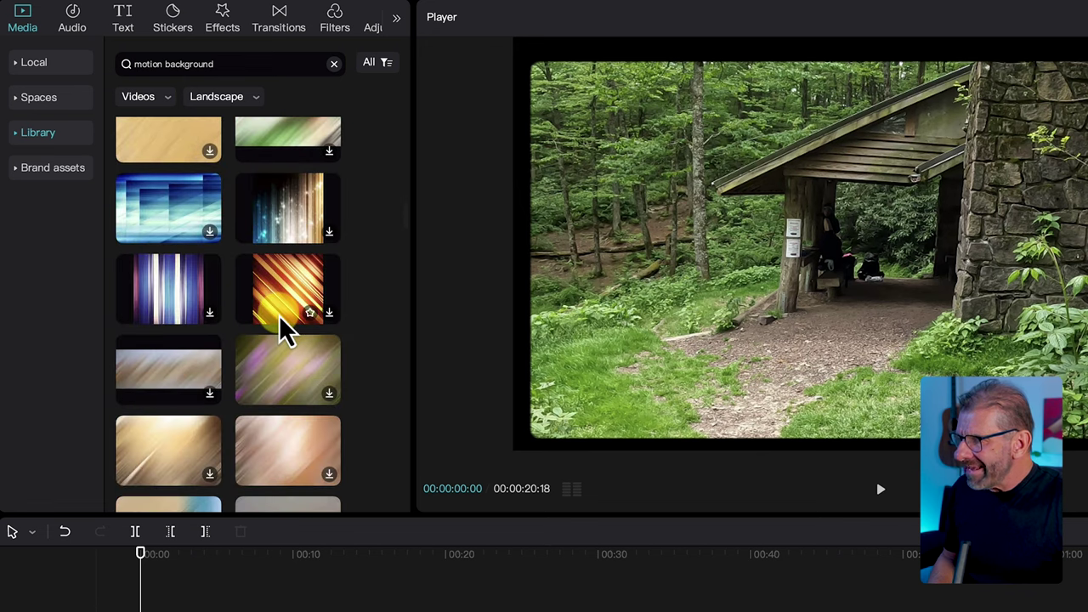
scroll(283, 322, down, 10)
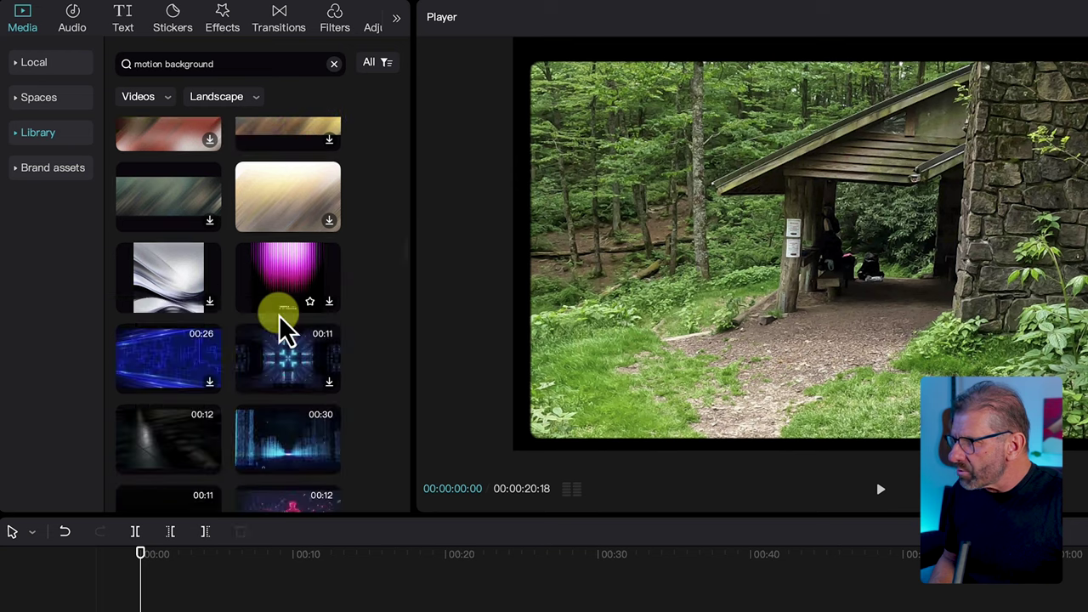
scroll(281, 319, down, 1)
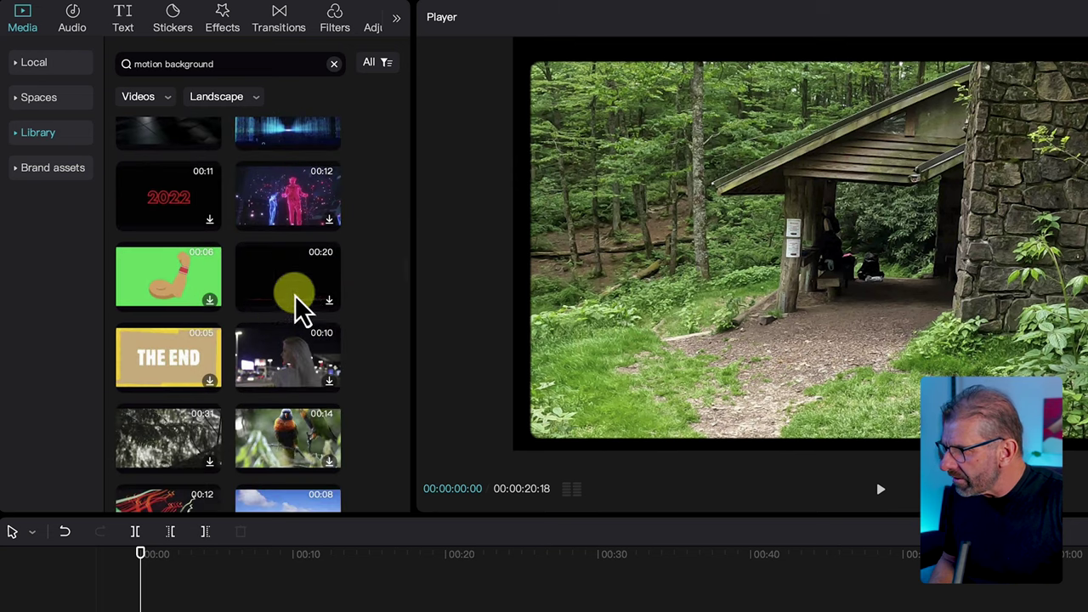
scroll(286, 349, down, 1)
scroll(291, 345, down, 6)
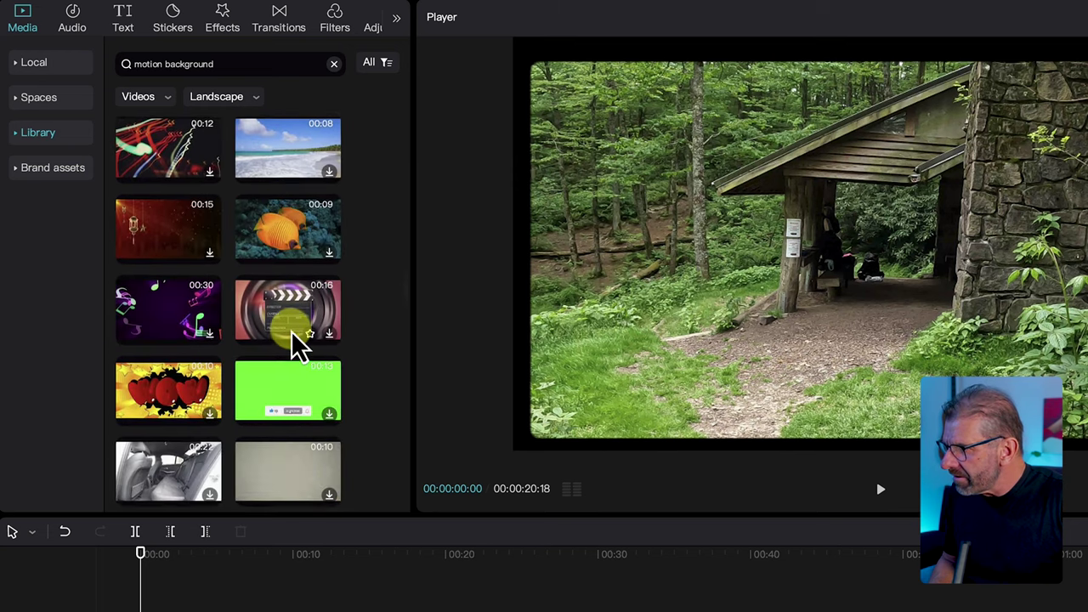
scroll(293, 344, down, 2)
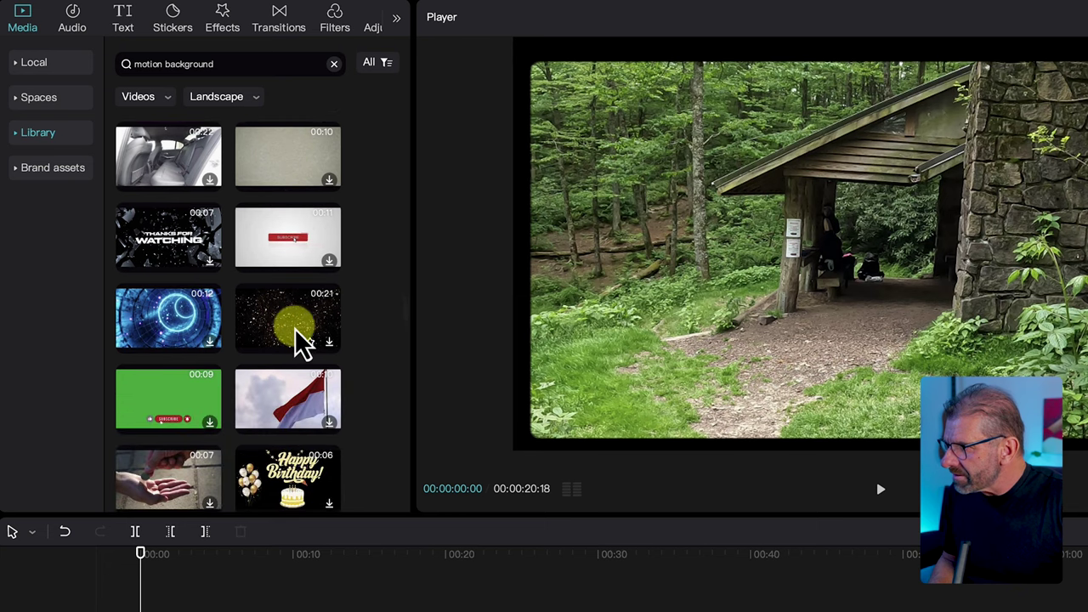
scroll(310, 335, down, 2)
scroll(310, 334, up, 1)
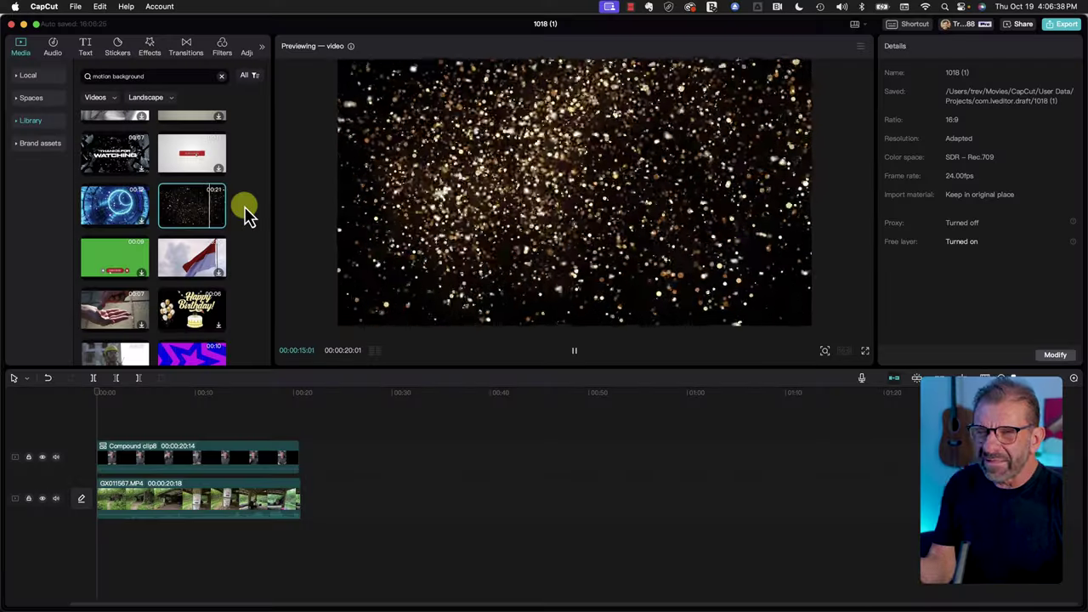
Add the gold-dust clip as the bottom track under the compound and forest clips, and play it back.
drag(185, 197, 99, 430)
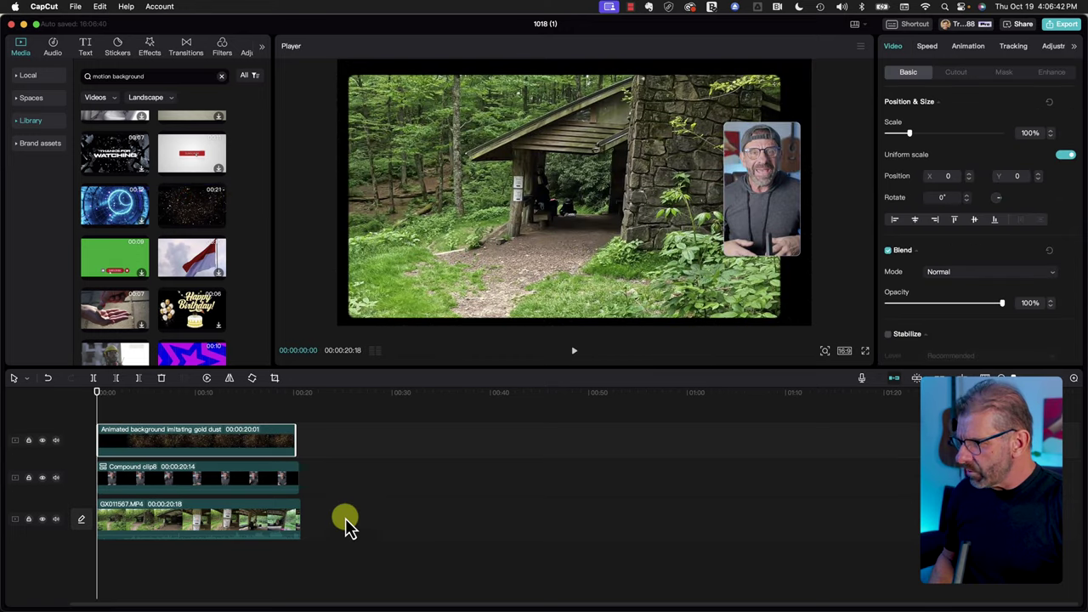
drag(371, 529, 242, 471)
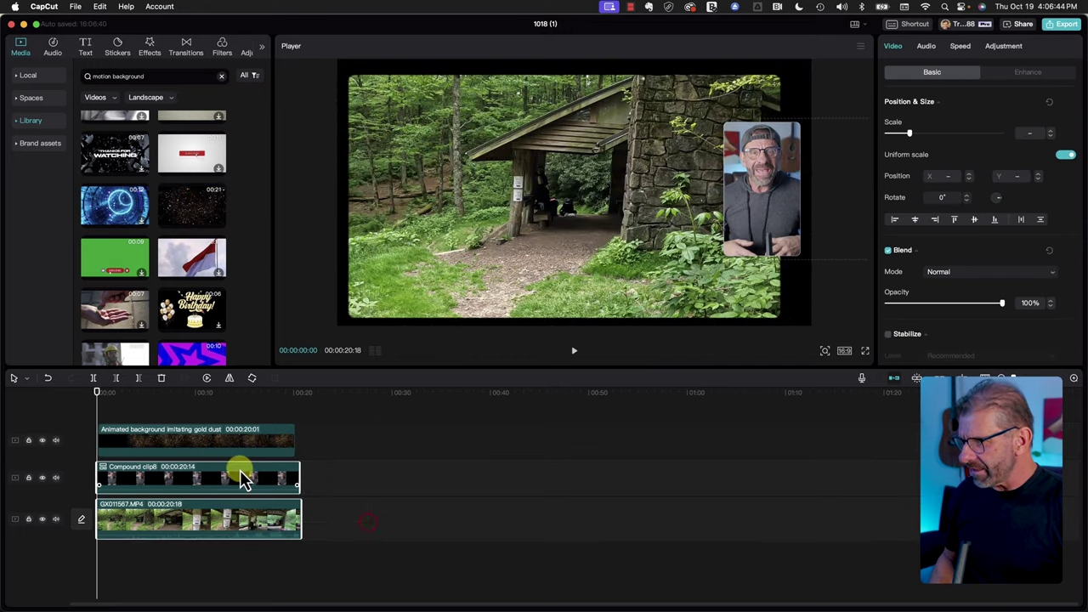
drag(174, 522, 170, 409)
click(311, 530)
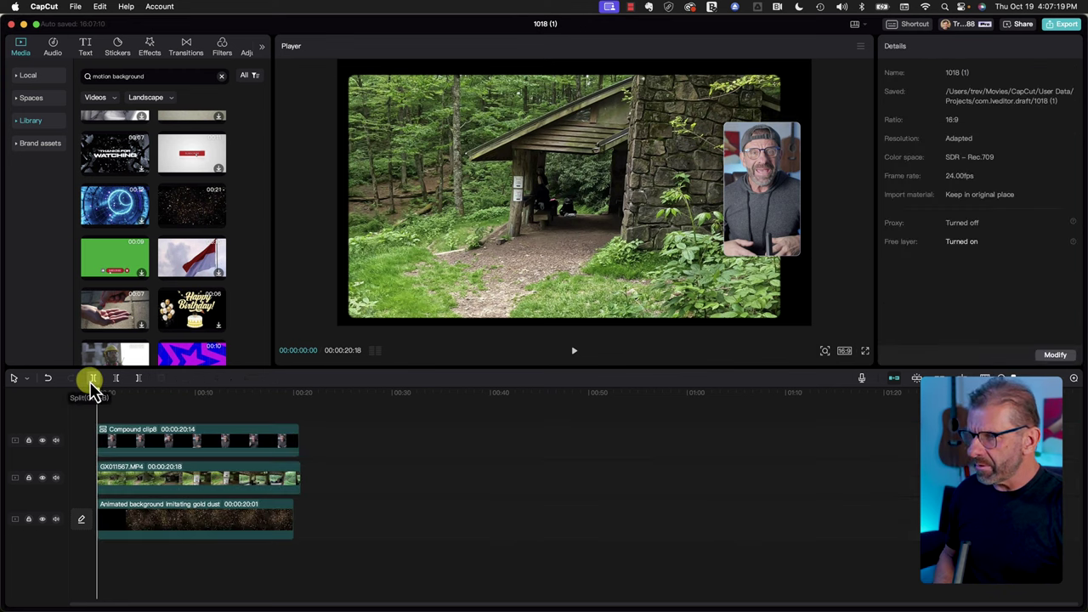
key(space)
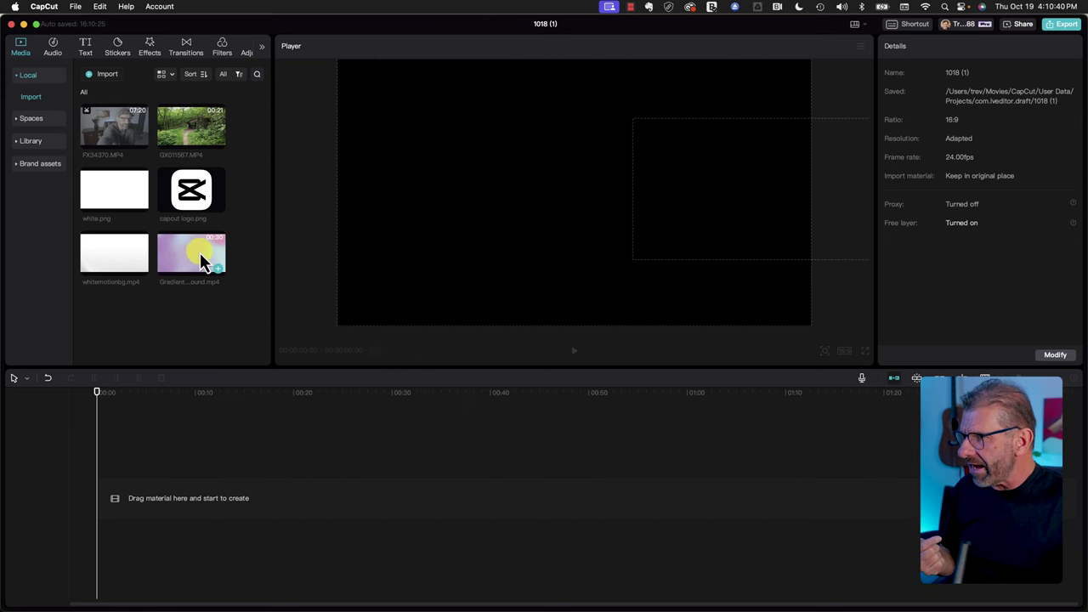
Add the gradient background and a default text layer above it at about five seconds.
drag(199, 251, 127, 499)
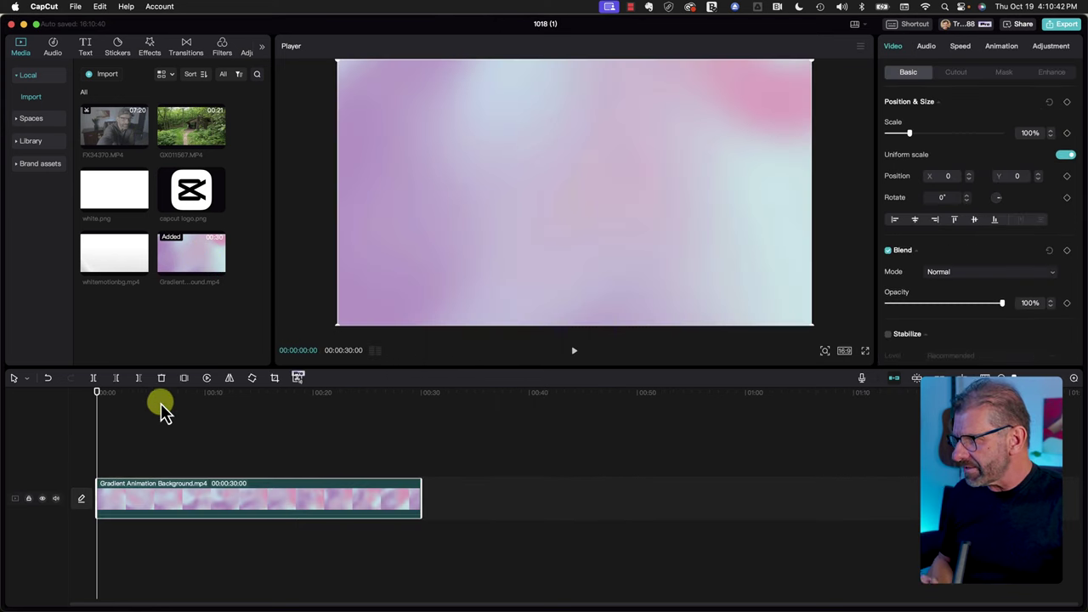
click(151, 395)
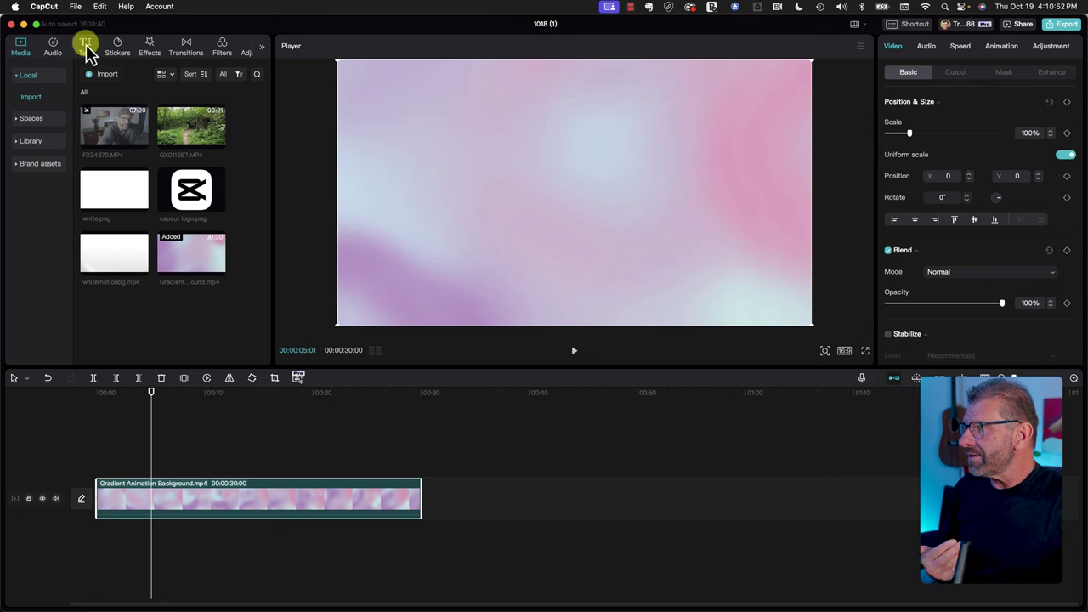
click(87, 50)
drag(105, 114, 112, 459)
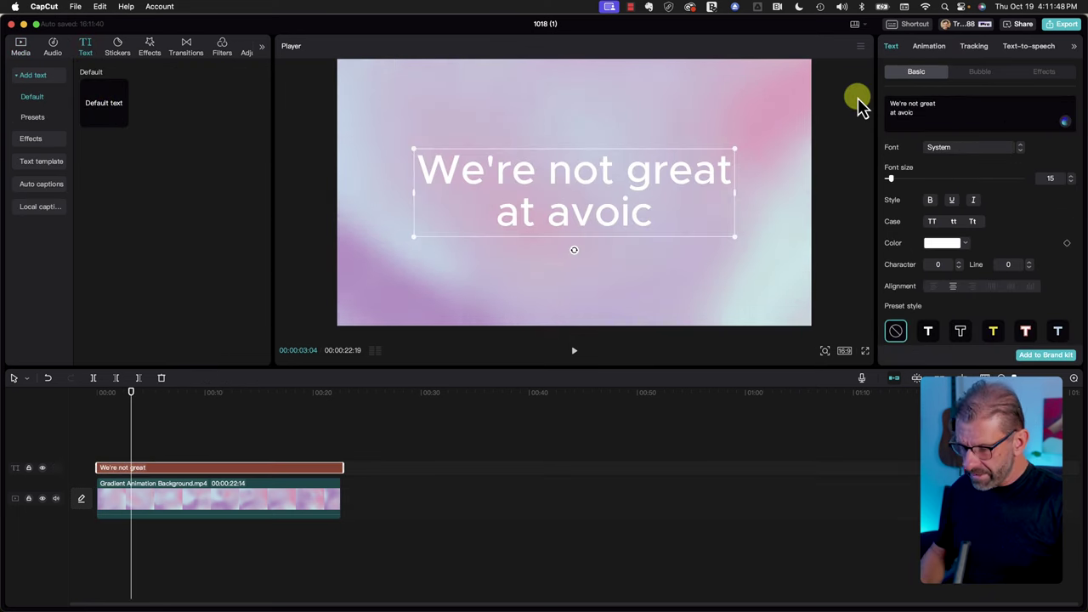
Make the title read 'We're not great at avoiding bears' in Roboto-Medium, moved below centre.
text(ding bears)
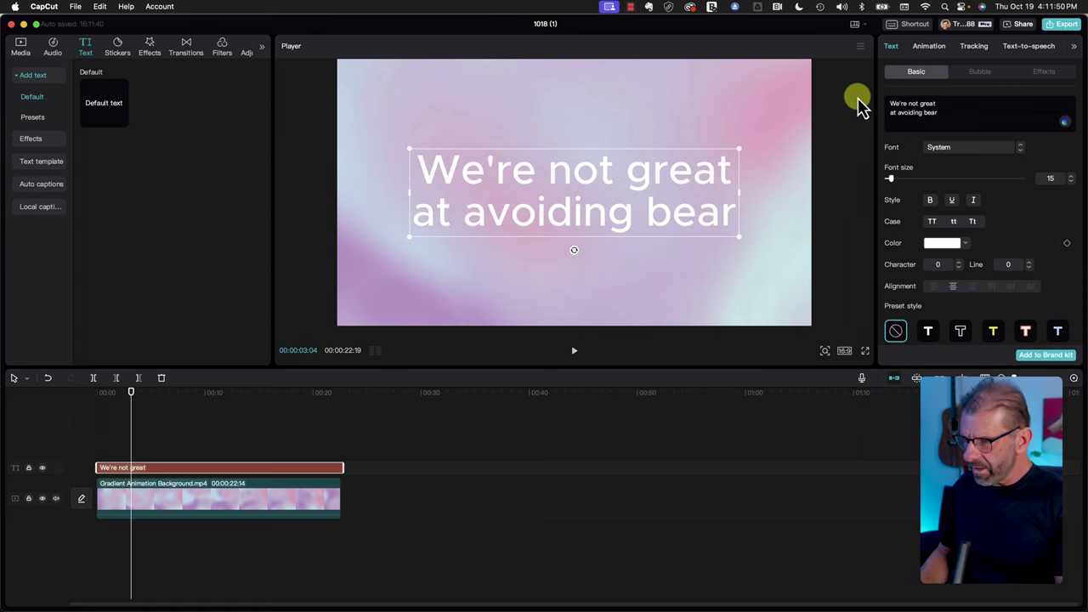
key(super+a)
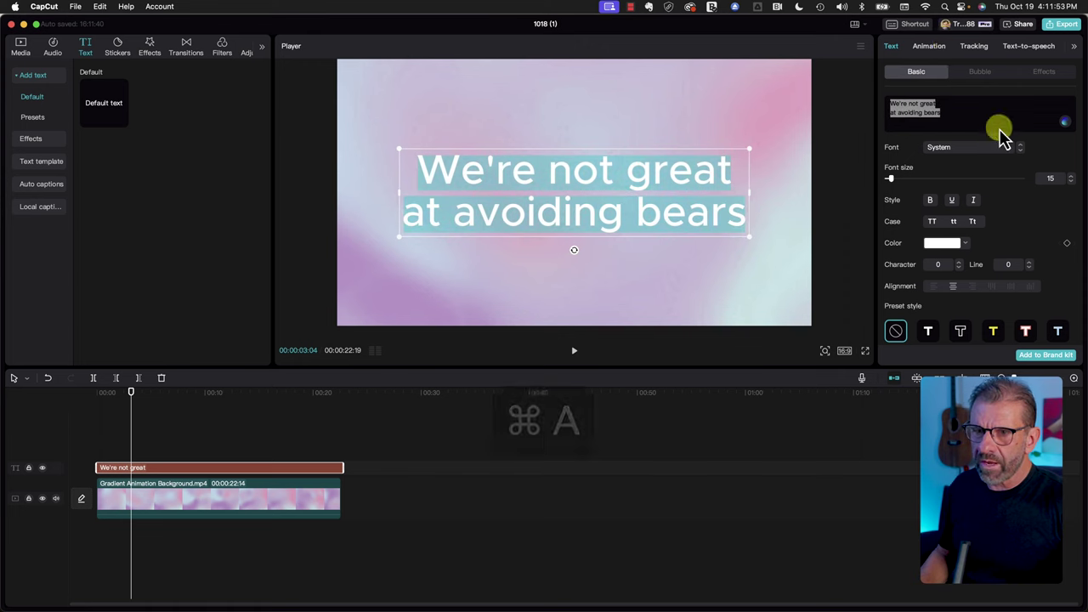
click(981, 148)
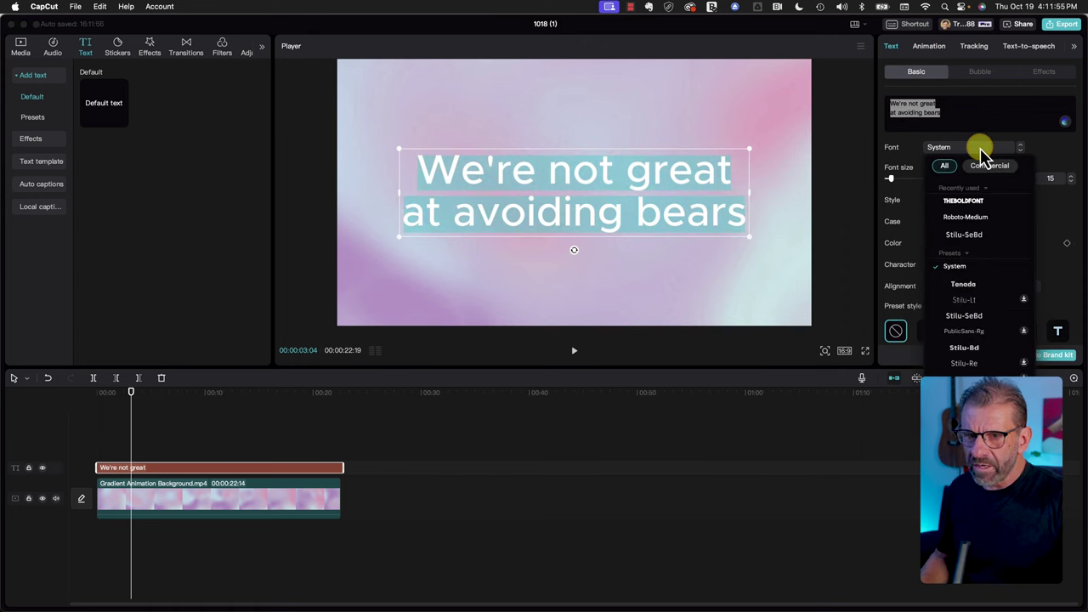
click(969, 217)
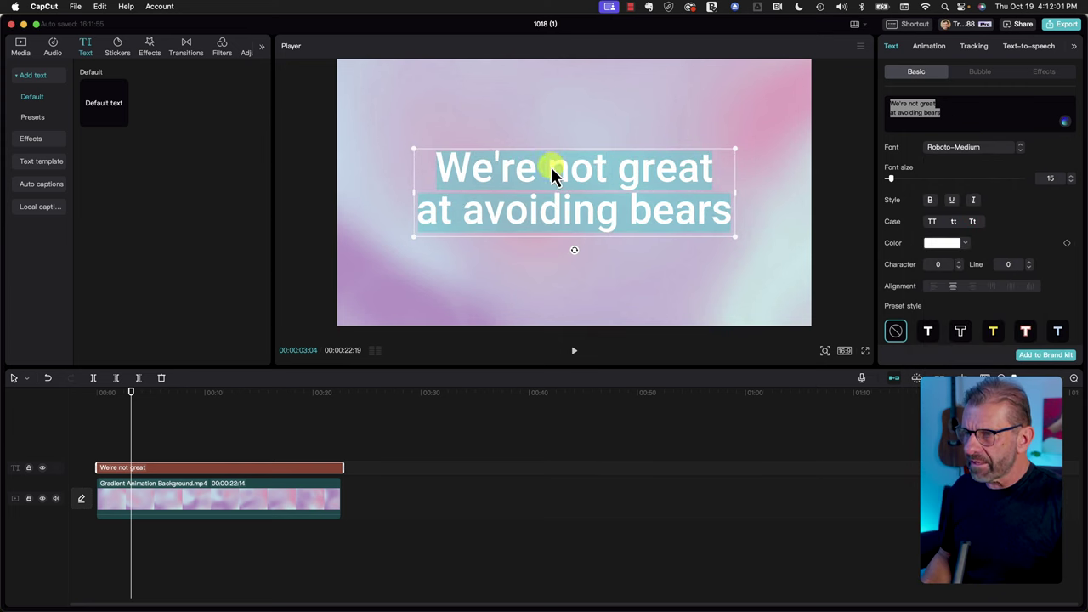
drag(551, 174, 552, 226)
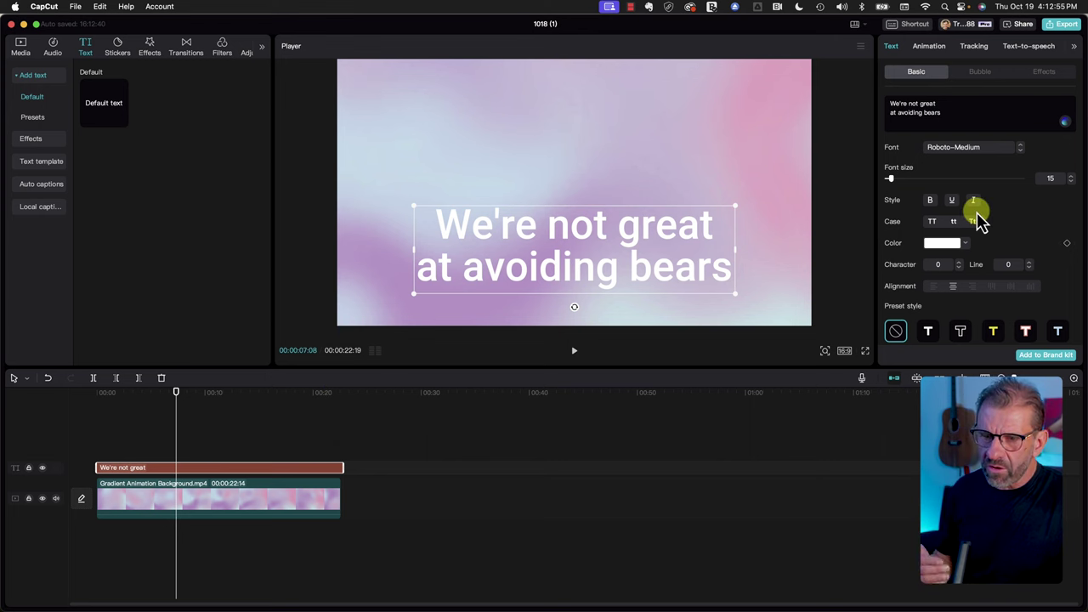
Test a black outline stroke on the bears title, thinning it from 40 to 20.
scroll(977, 211, down, 3)
scroll(977, 212, down, 10)
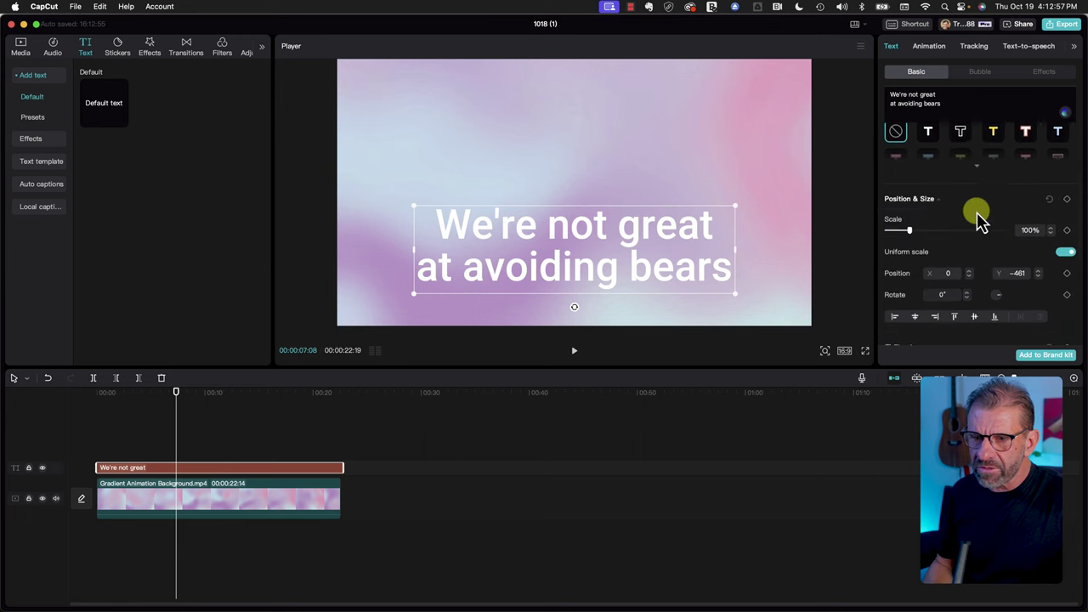
click(902, 175)
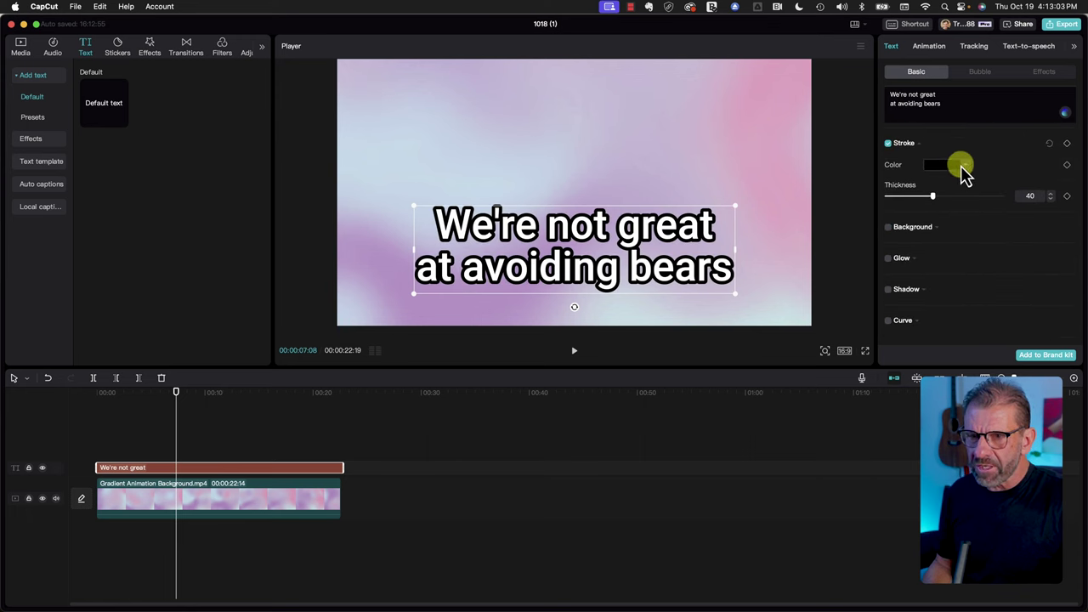
drag(933, 196, 895, 205)
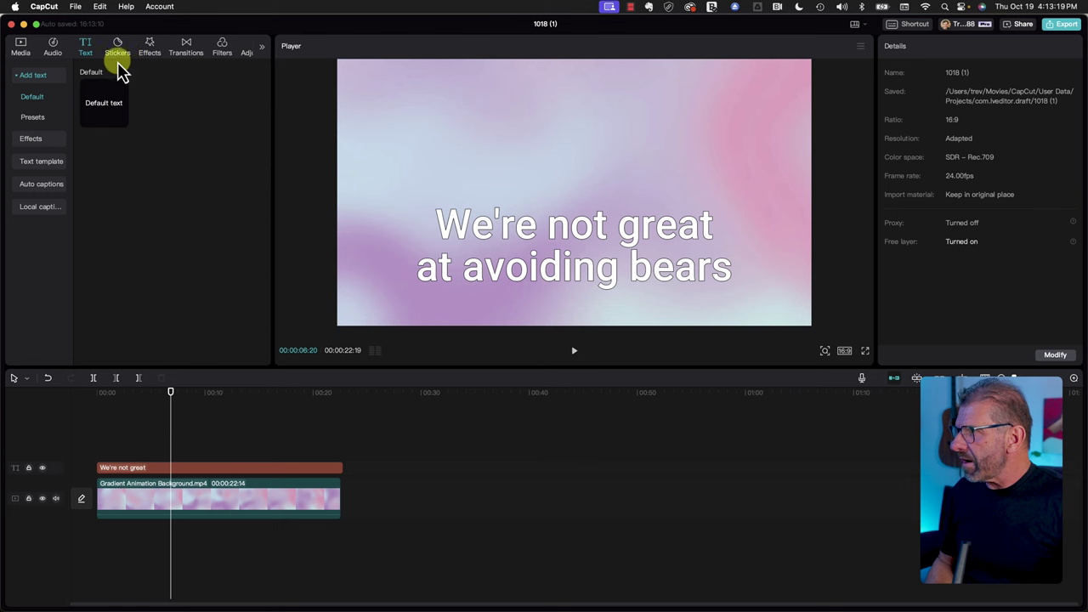
click(20, 47)
Add the CapCut logo, scale it to 30% and raise it above the bears title.
drag(189, 189, 342, 442)
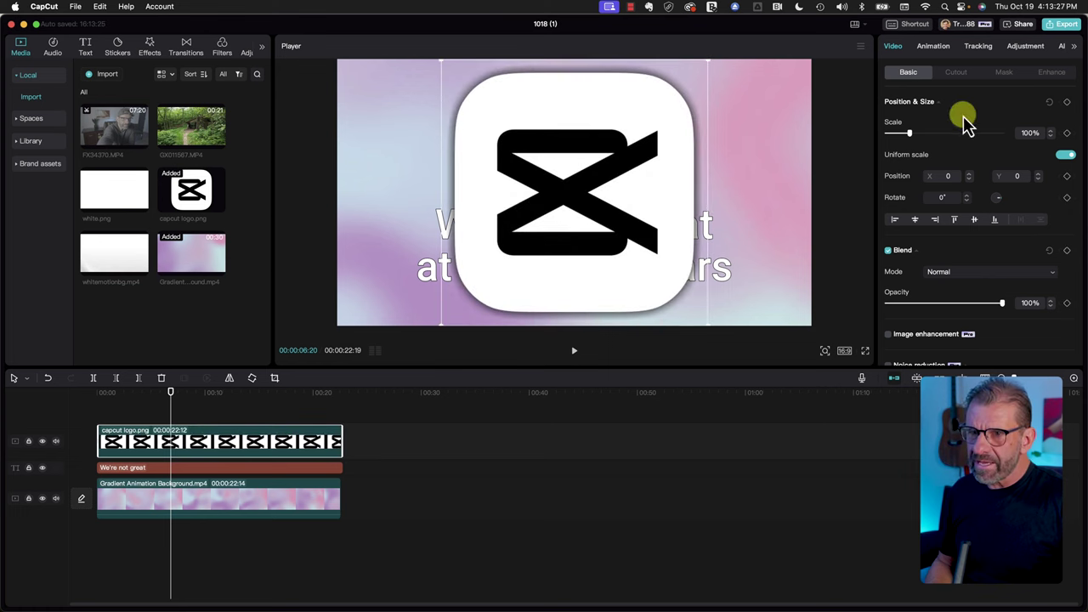
drag(909, 134, 899, 135)
drag(573, 194, 573, 142)
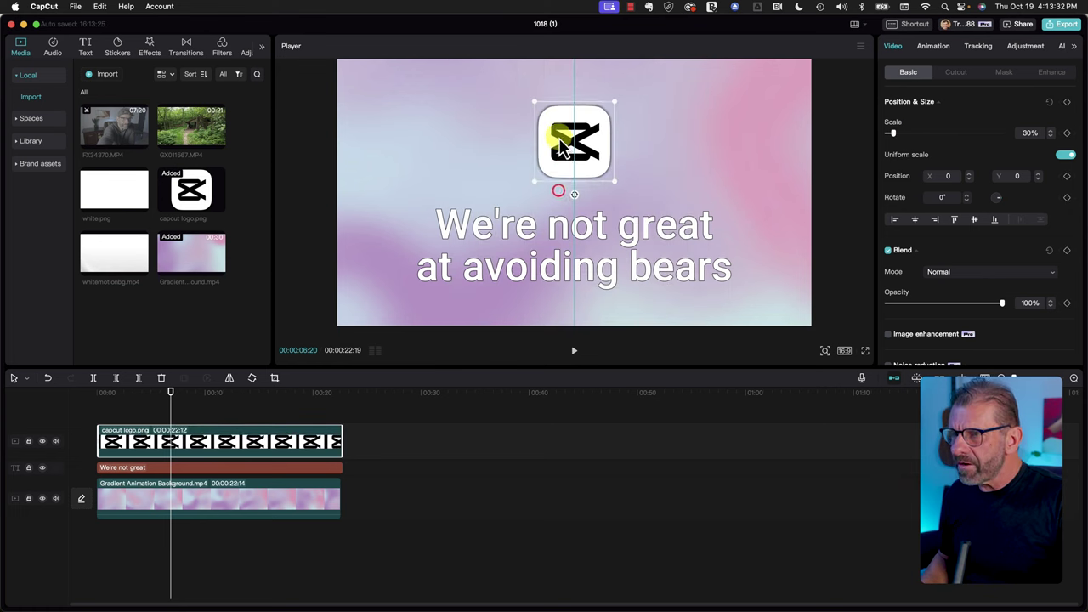
click(140, 447)
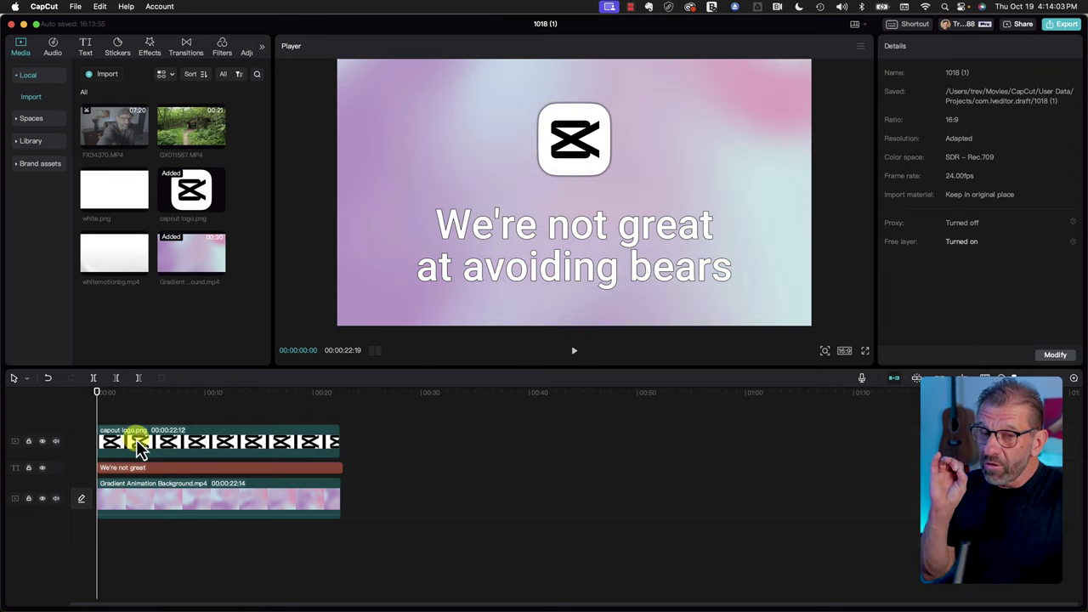
click(140, 447)
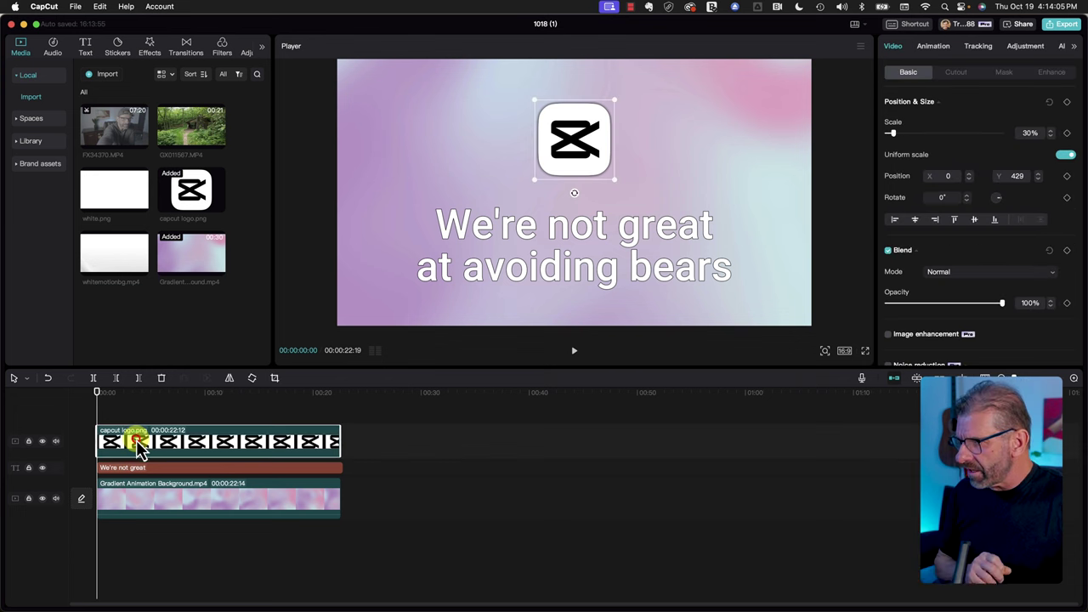
Give the logo clip the Zoom 2 entrance animation lasting 0.5s.
click(932, 46)
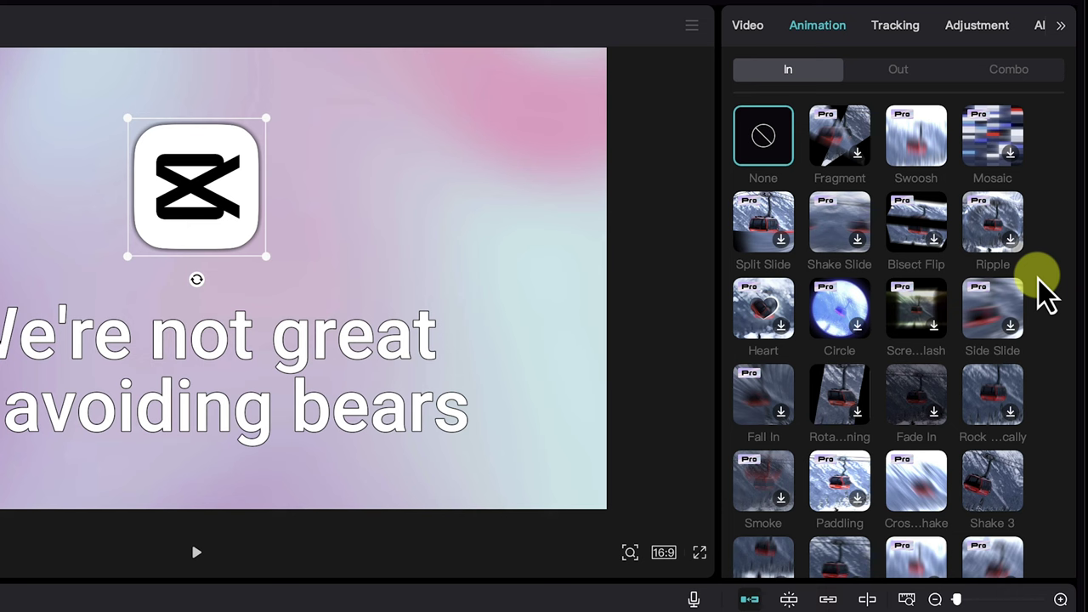
scroll(1046, 289, down, 3)
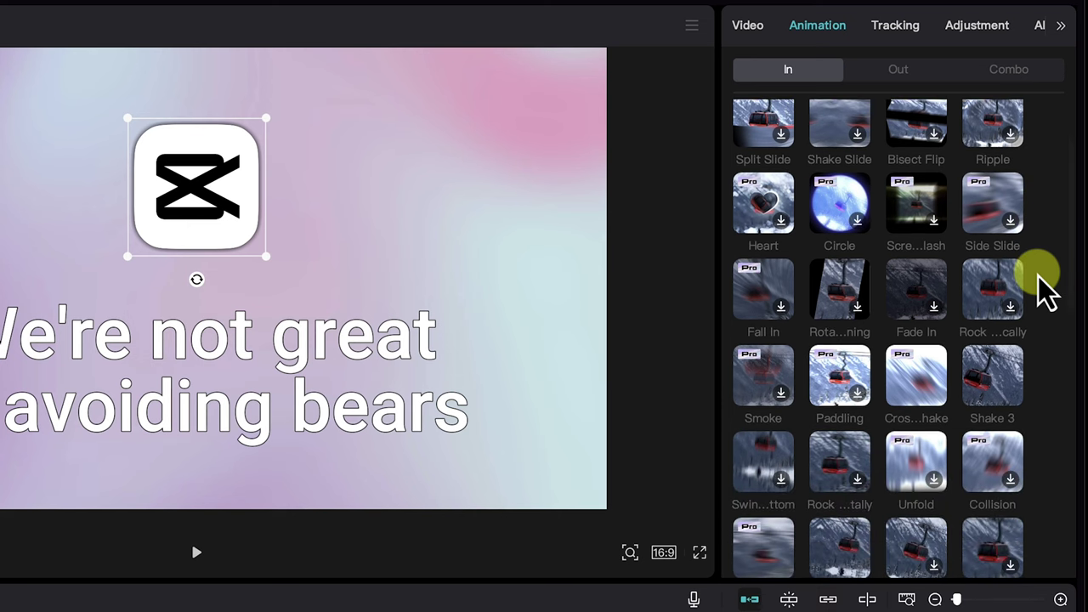
scroll(1046, 289, down, 3)
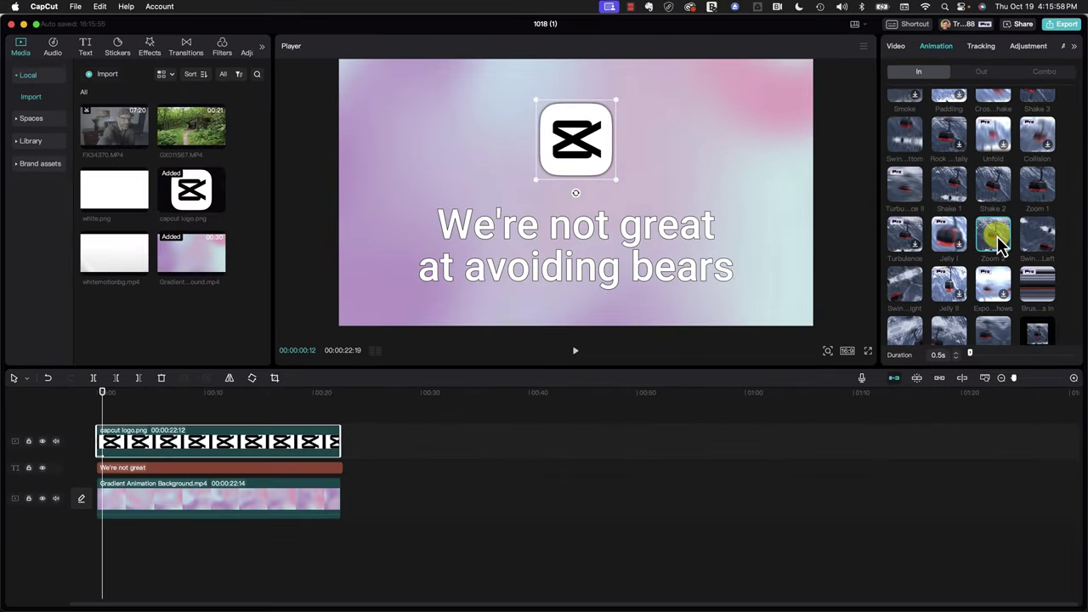
click(116, 392)
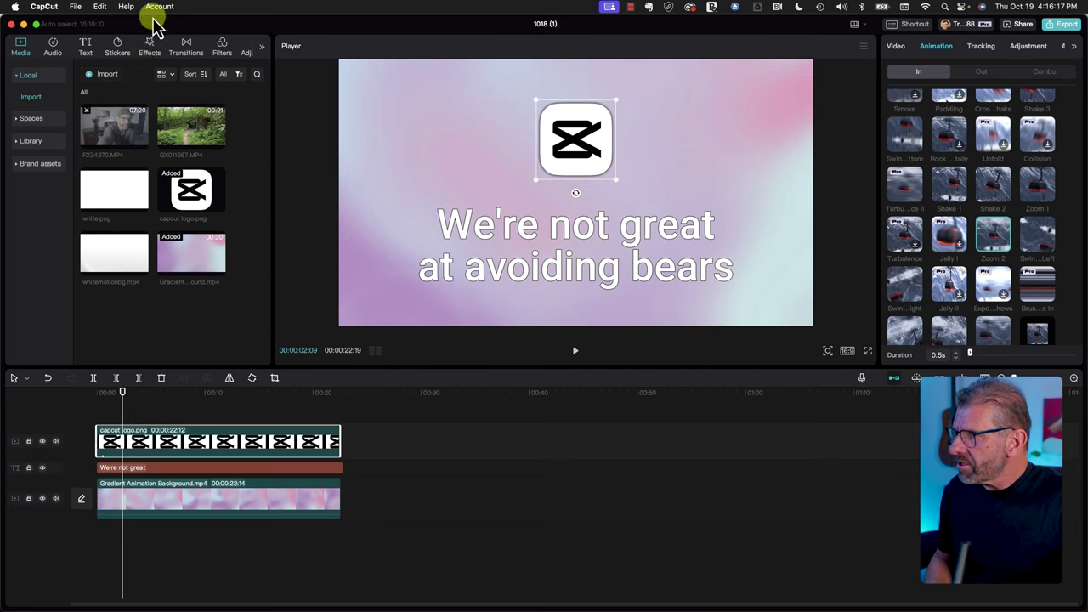
Search effects for 'rebound' and drop Rebound Swing onto the logo clip.
click(150, 50)
click(128, 78)
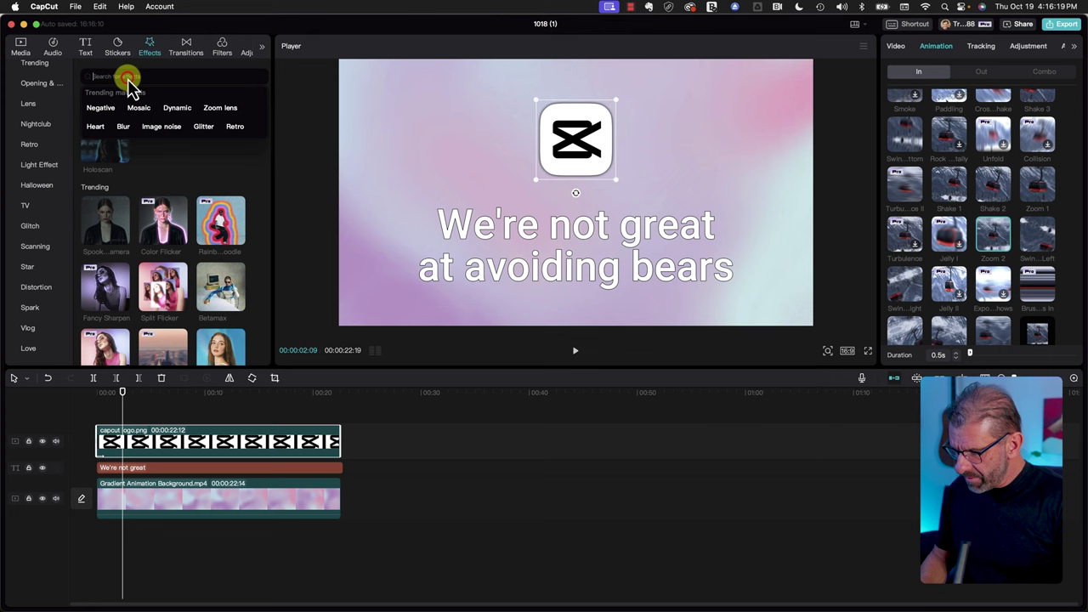
text(rebound)
key(Return)
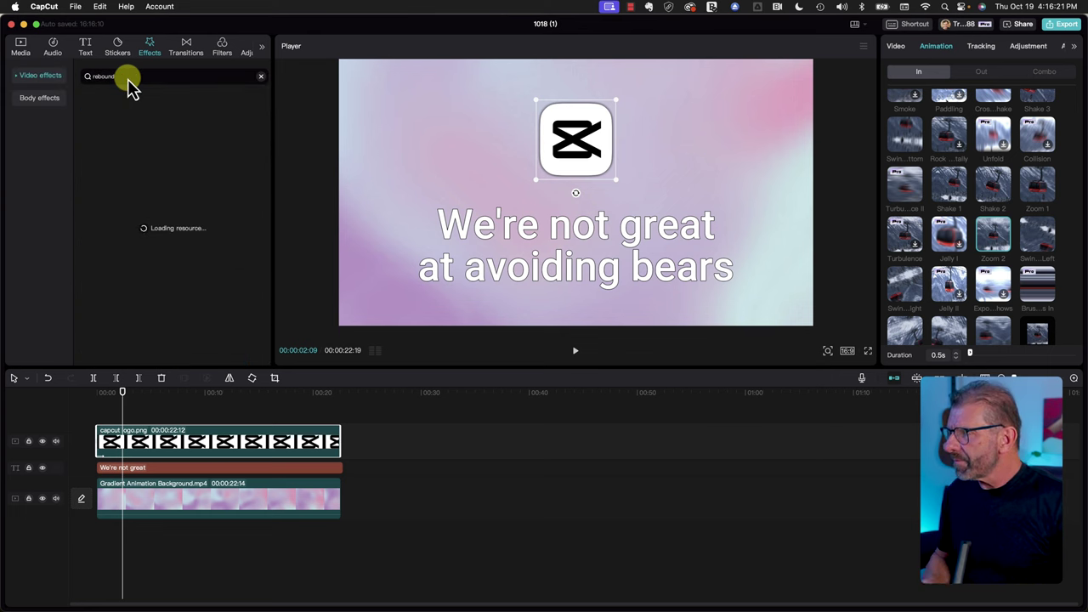
drag(104, 145, 119, 445)
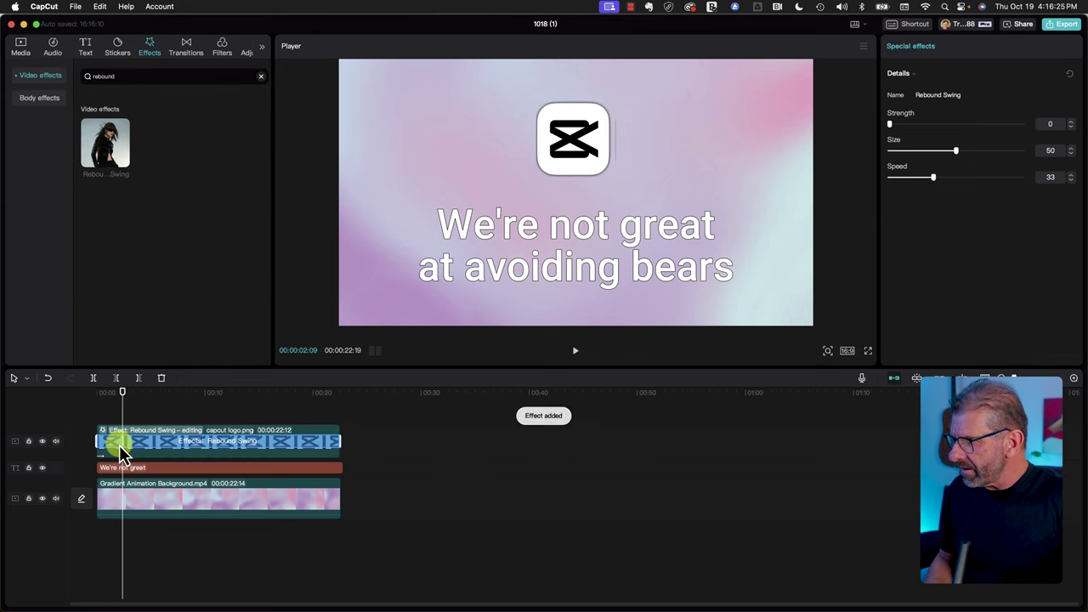
Play the Rebound Swing effect from the start and reduce its size to 17.
drag(125, 396, 74, 388)
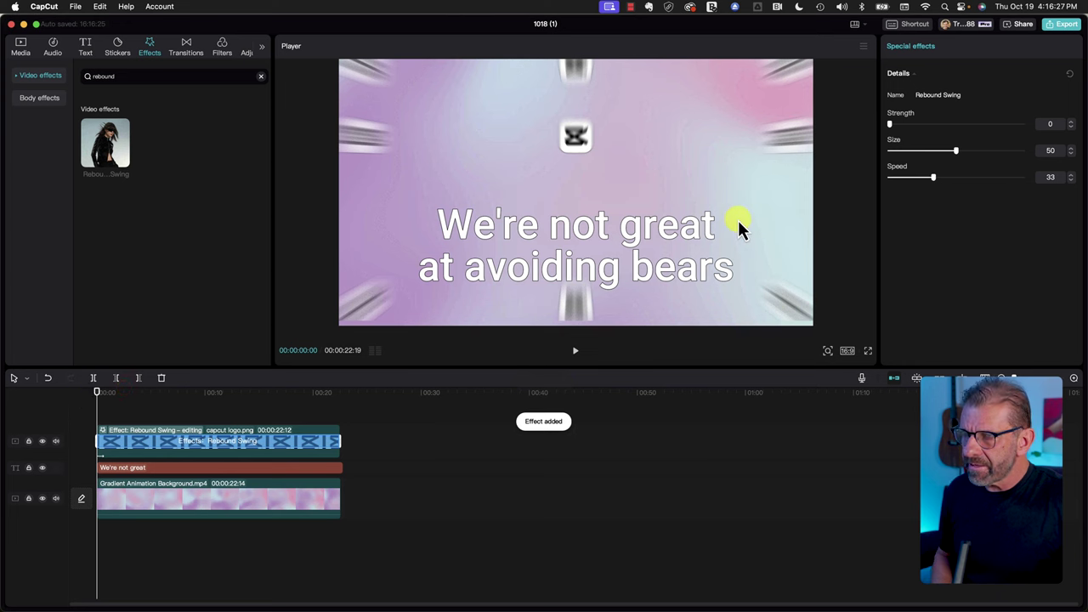
key(space)
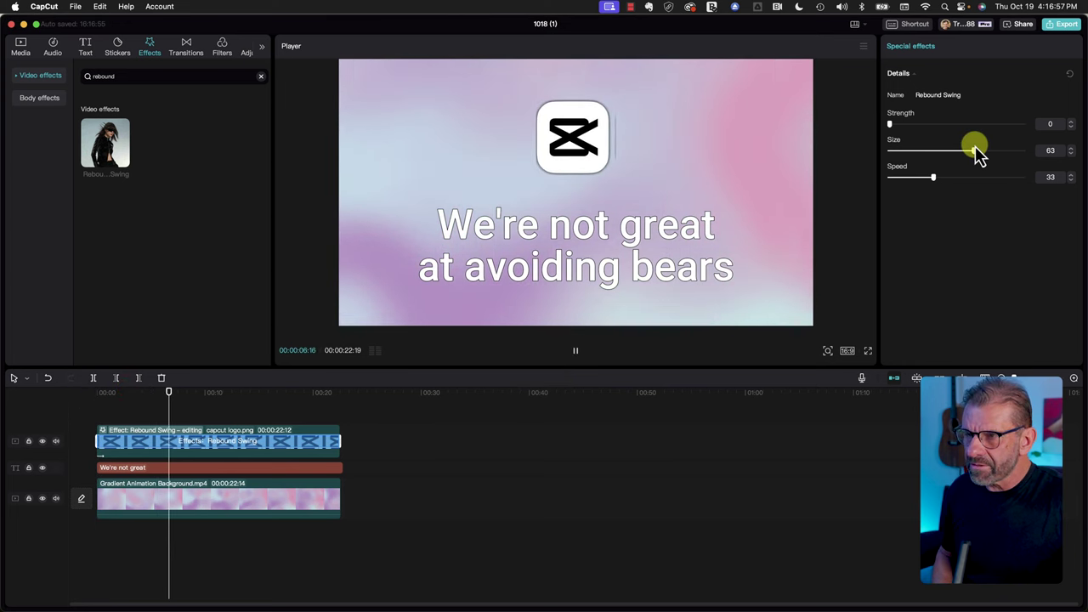
drag(976, 153, 905, 156)
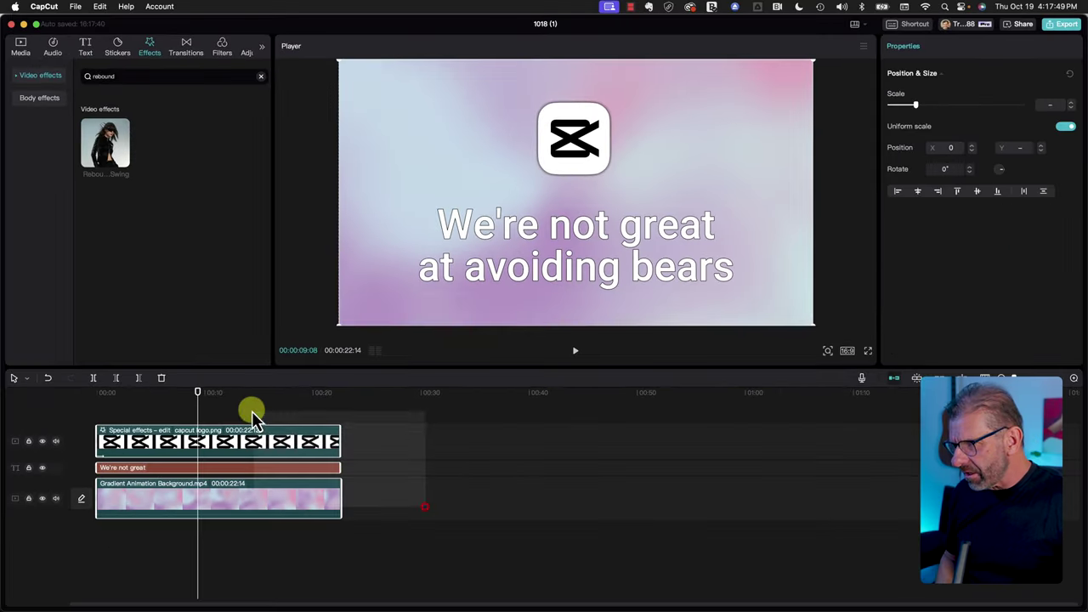
Combine the gradient, title and logo clips into one compound clip and play to just past two seconds.
right_click(277, 446)
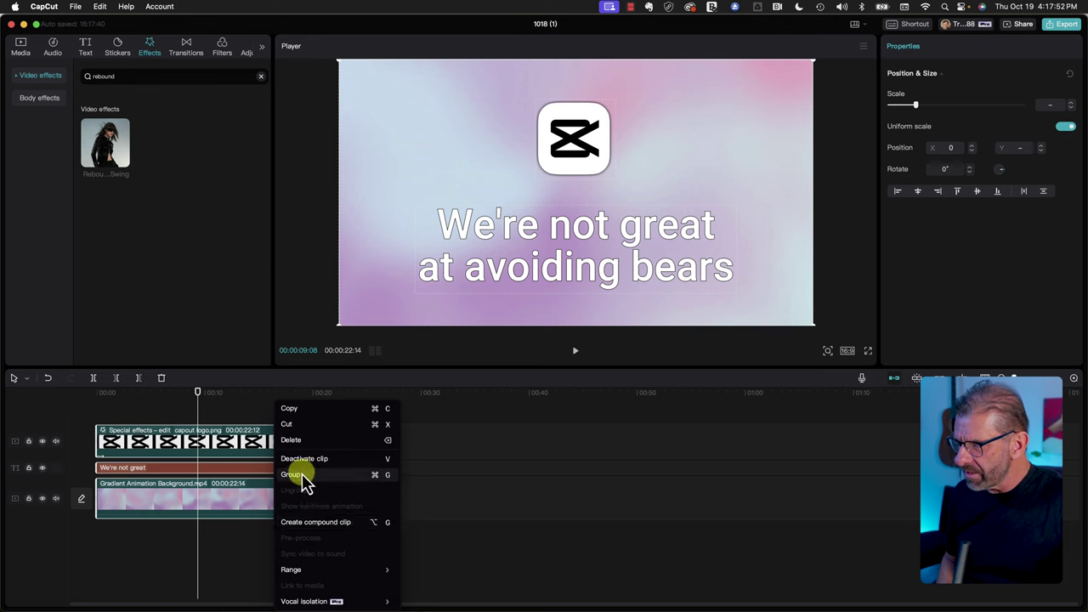
click(314, 522)
drag(195, 404, 68, 393)
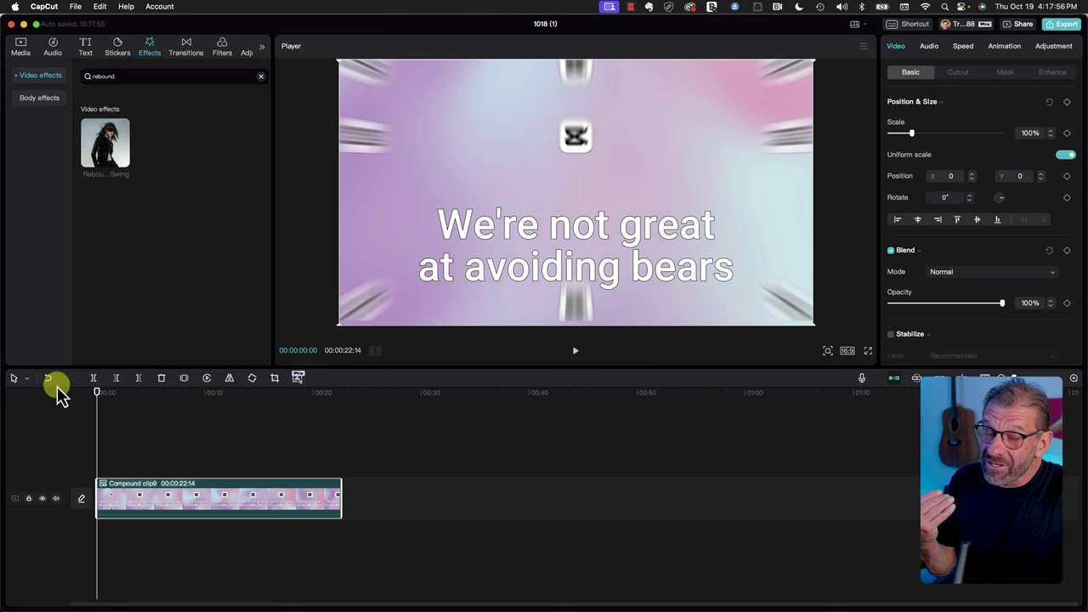
key(space)
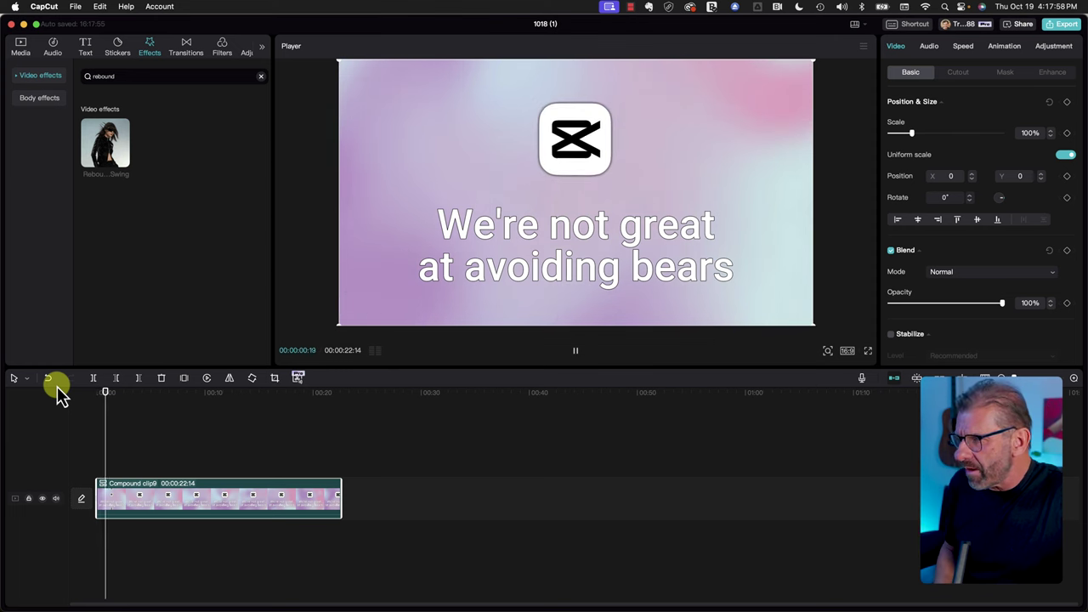
key(space)
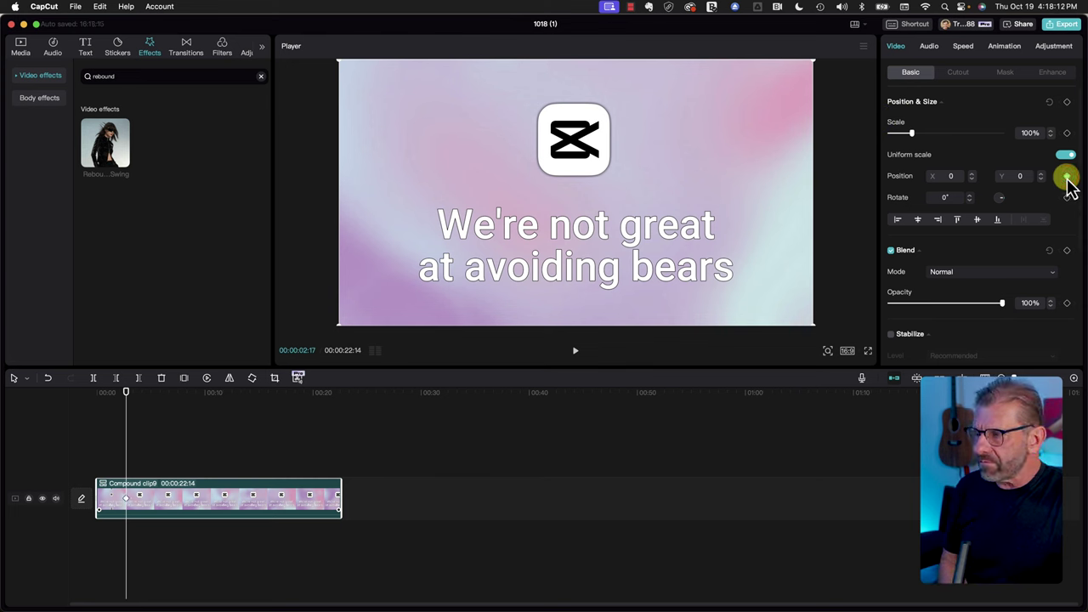
A few frames later, drag the compound clip down off-screen to Y -1656, then scrub back to check.
key(Right)
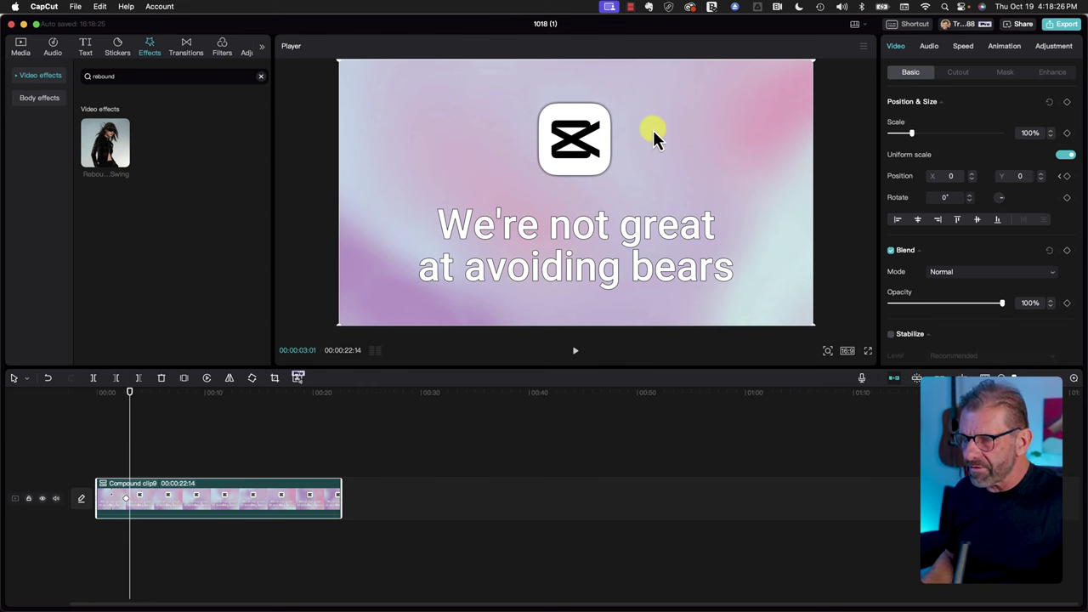
drag(653, 130, 646, 410)
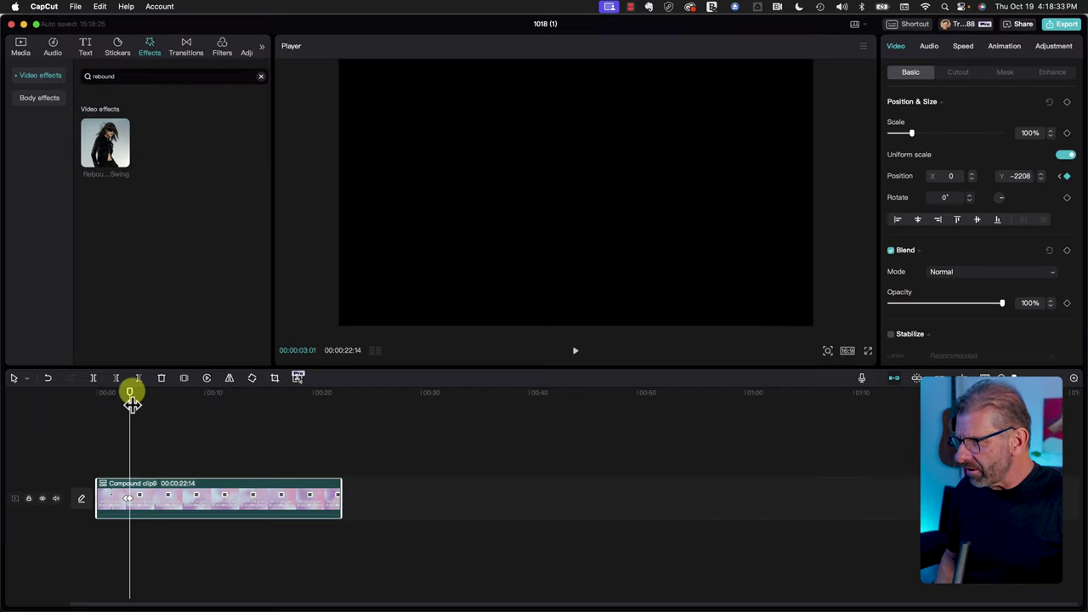
drag(278, 192, 267, 224)
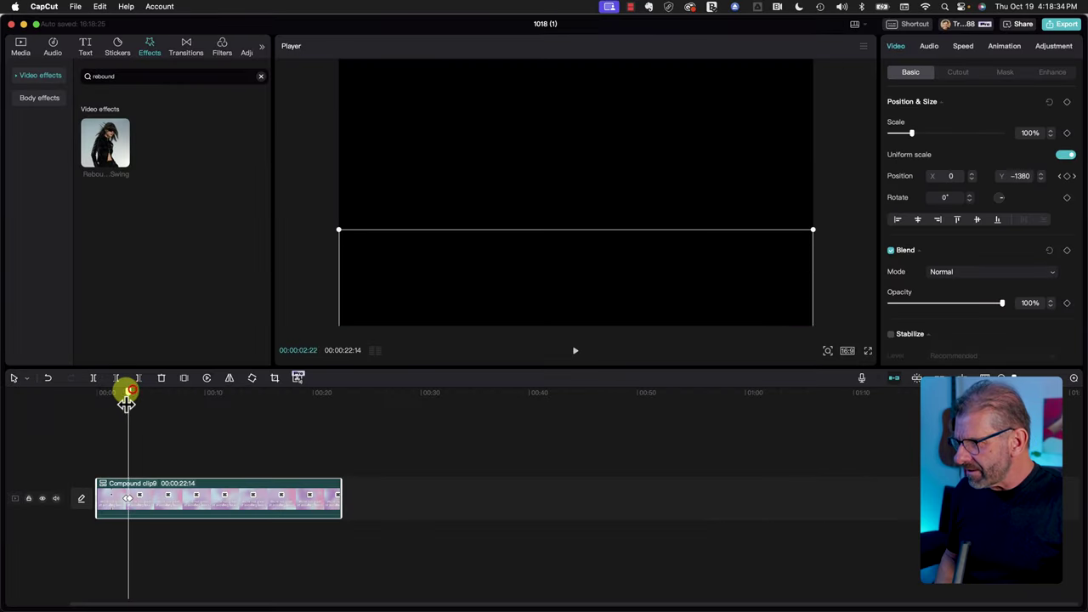
scroll(121, 400, up, 3)
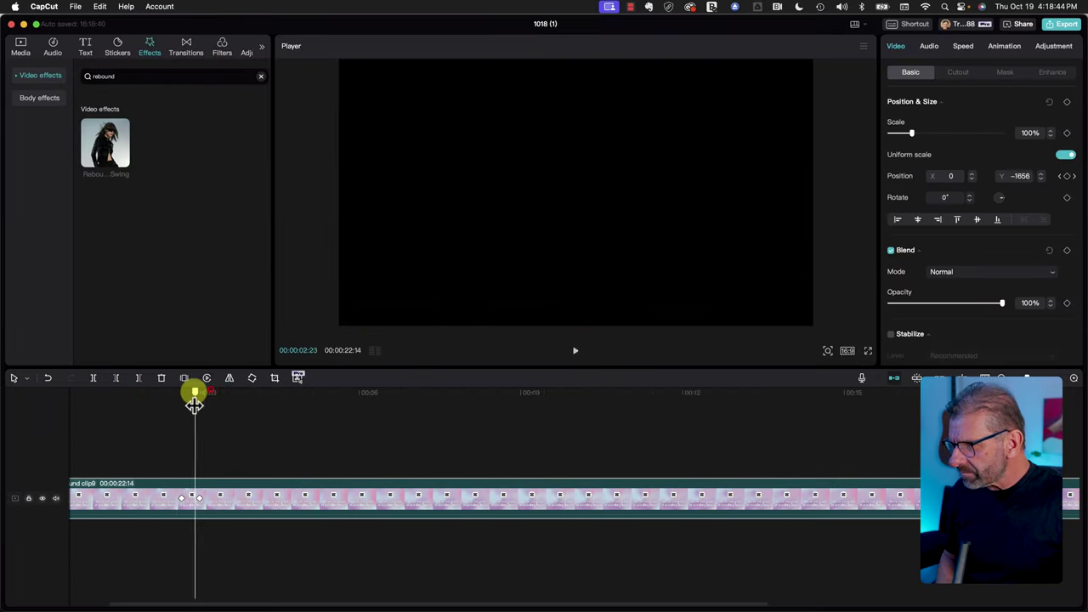
drag(195, 405, 176, 405)
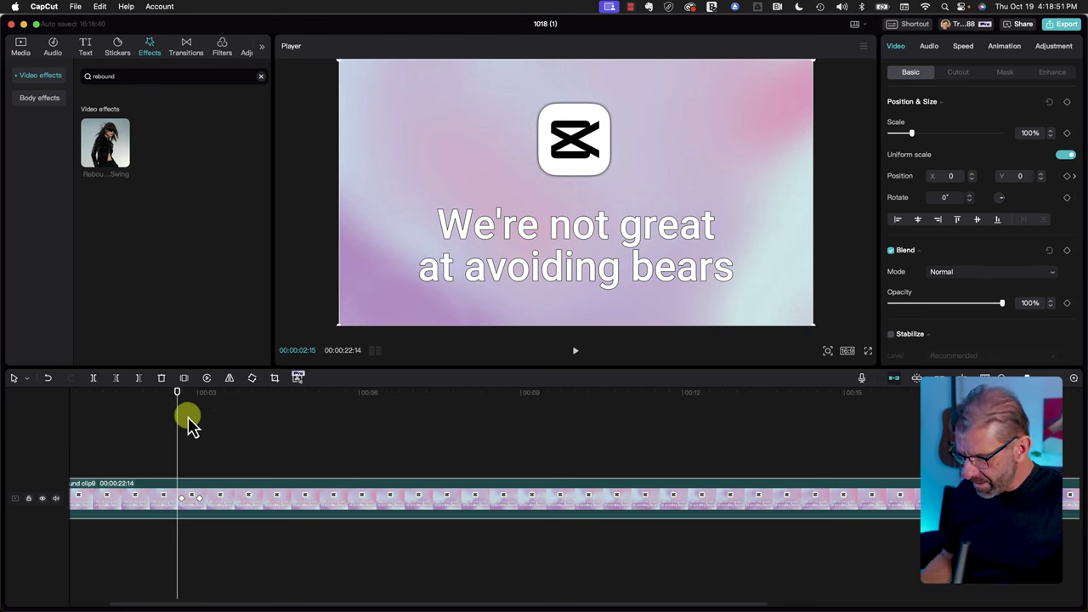
Show the compound clip's keyframe animation lanes and fit the whole clip in view.
right_click(211, 493)
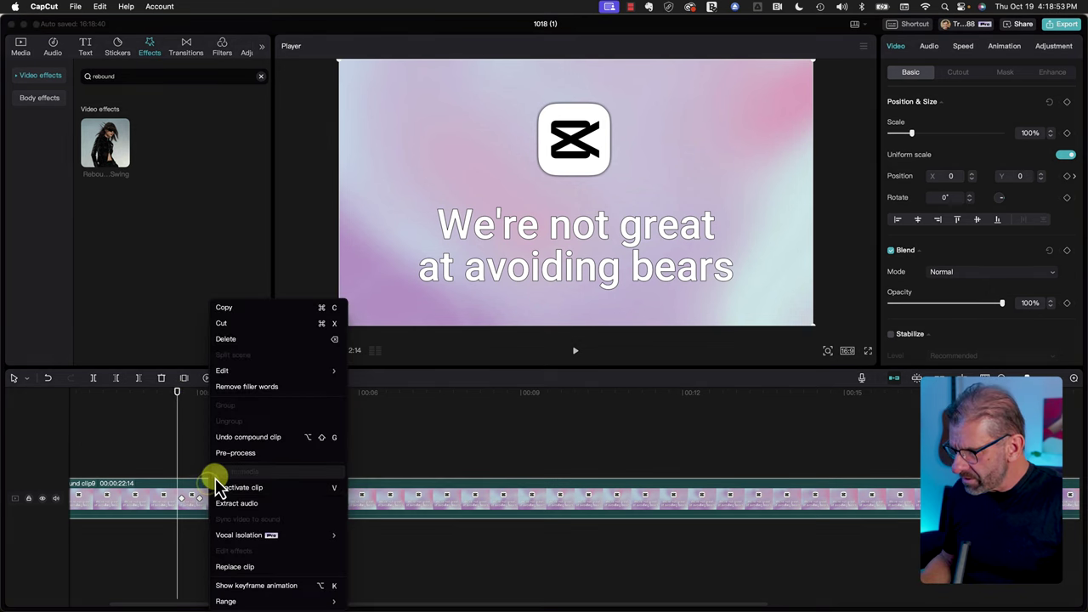
click(284, 587)
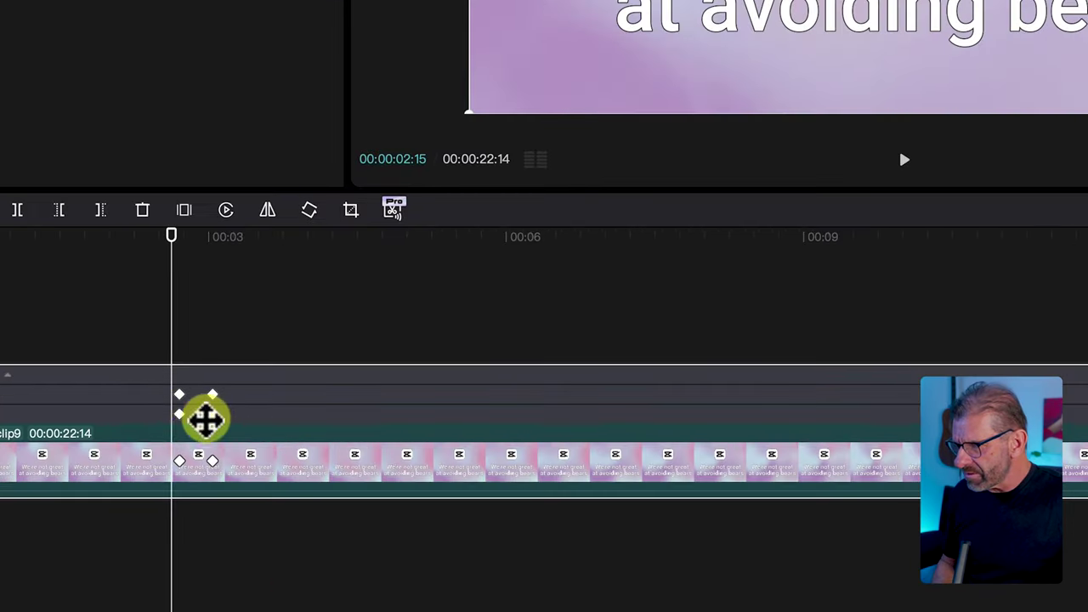
scroll(260, 606, left, 3)
scroll(259, 605, left, 1)
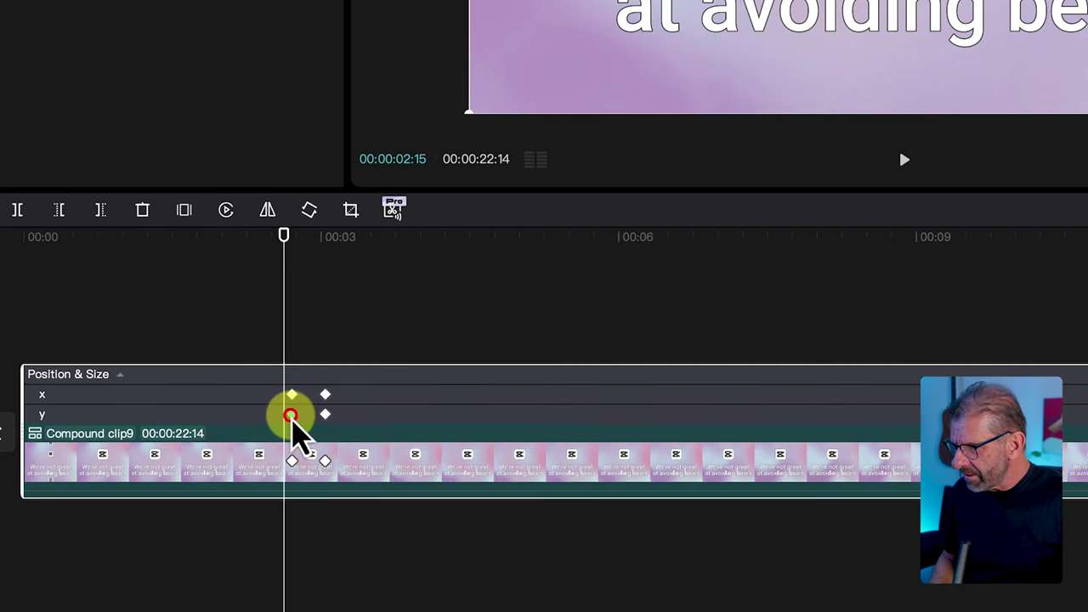
click(397, 418)
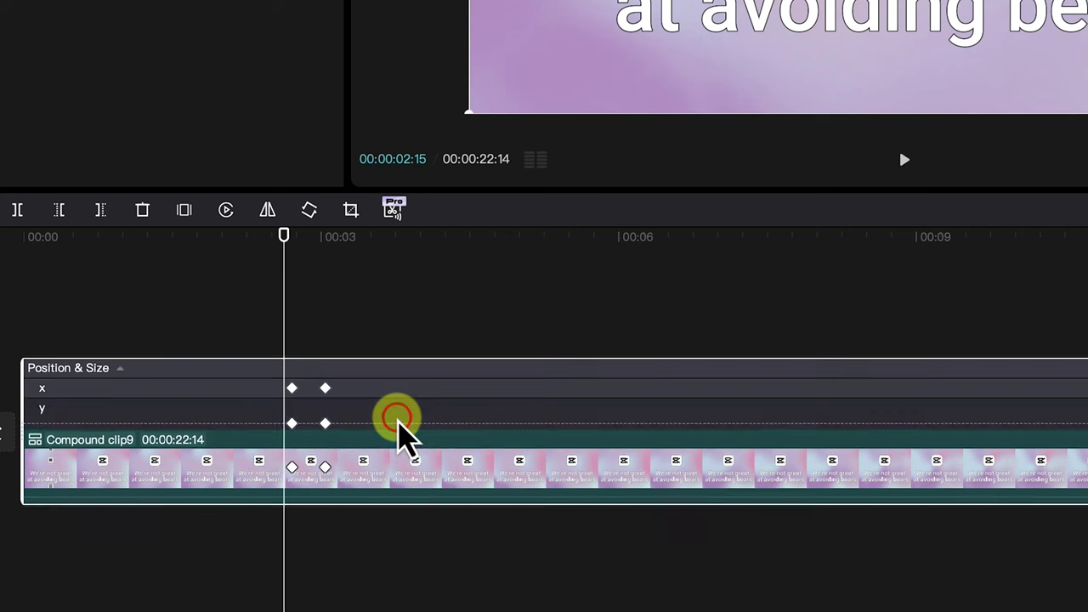
key(shift+z)
Apply Auto curve easing to both y-position keyframes and play back the slide-off.
click(1049, 408)
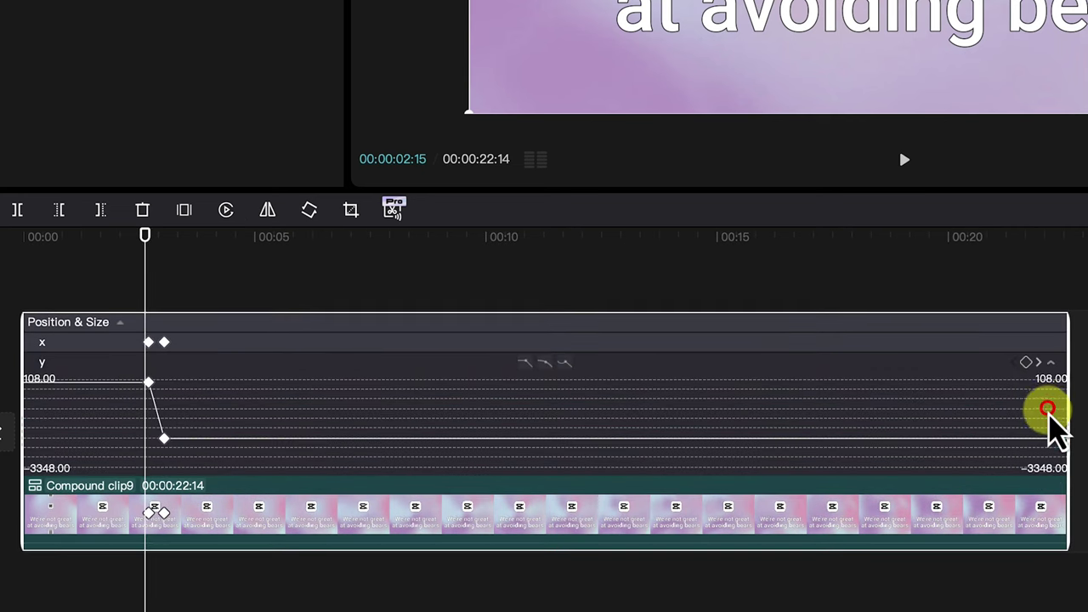
click(149, 382)
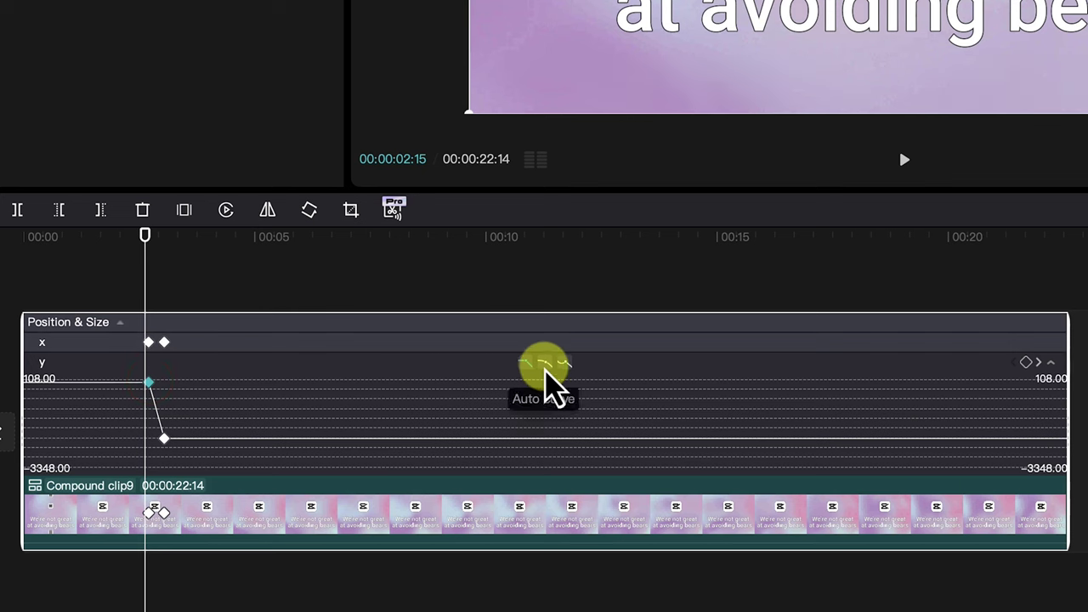
click(544, 367)
click(165, 439)
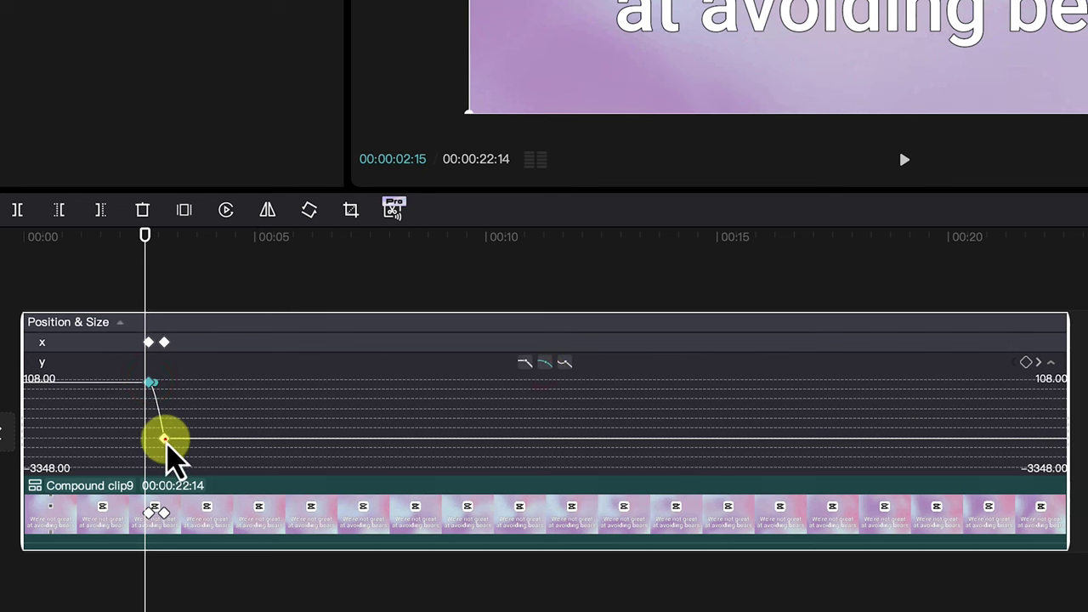
click(545, 364)
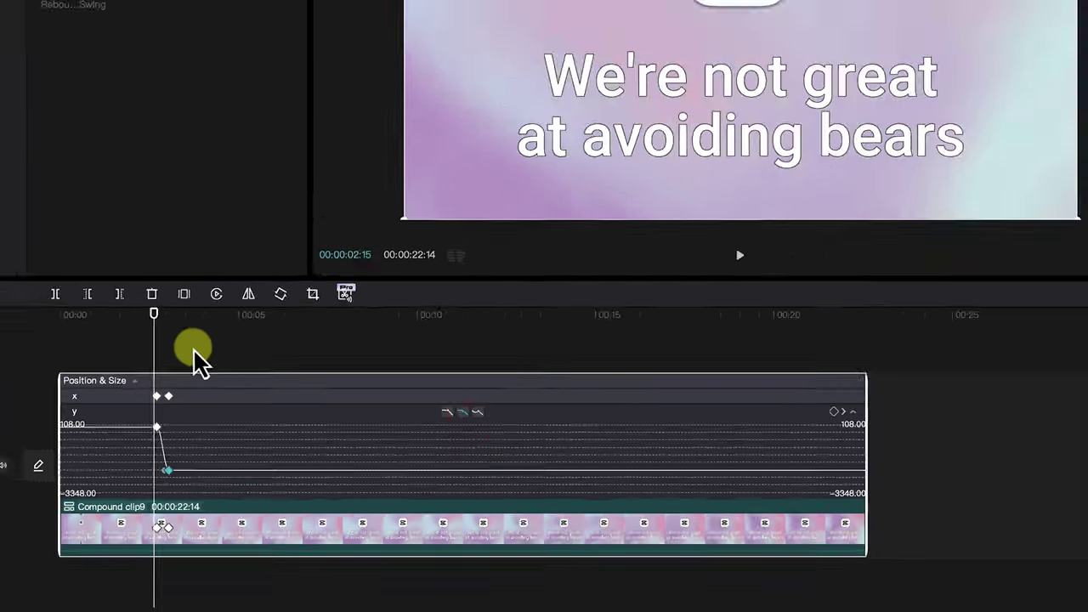
click(192, 280)
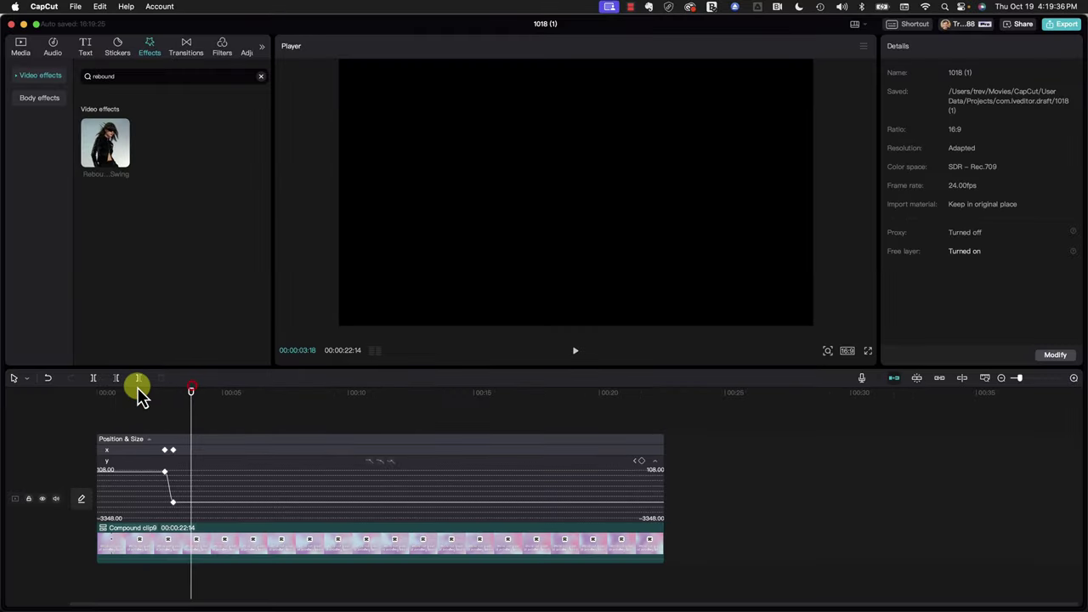
key(space)
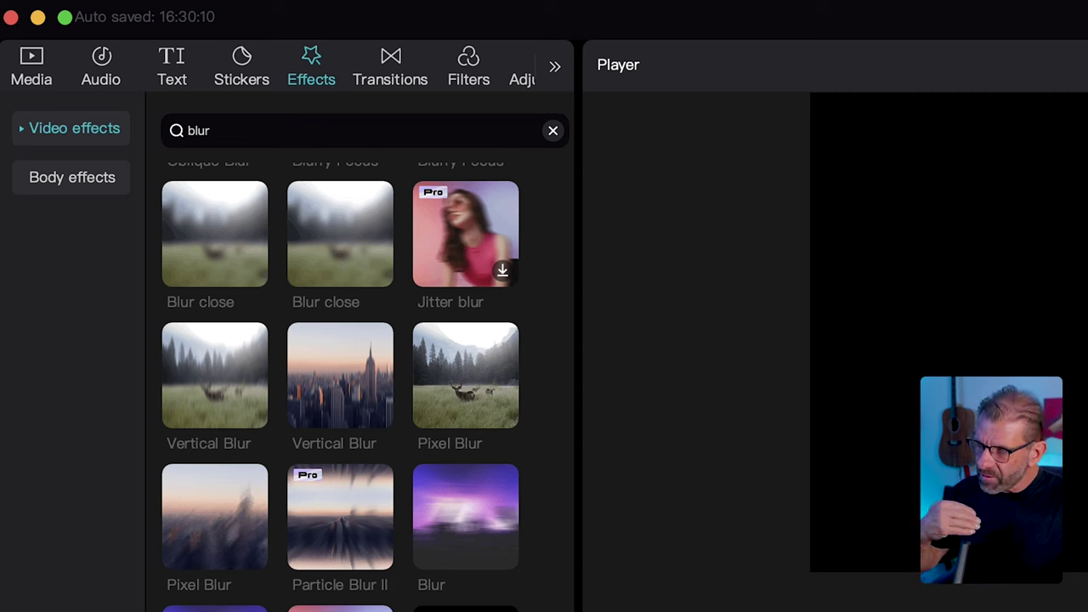
Add the FX34370 talking-head clip and move the gradient compound clip to the track above it.
click(39, 66)
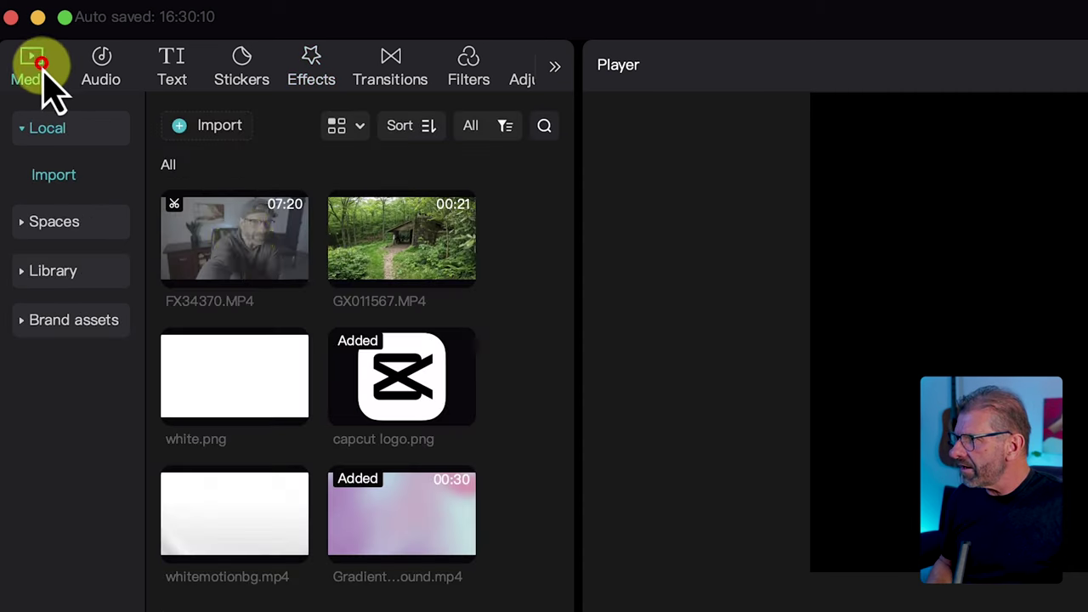
drag(247, 255, 199, 418)
click(1020, 602)
click(990, 544)
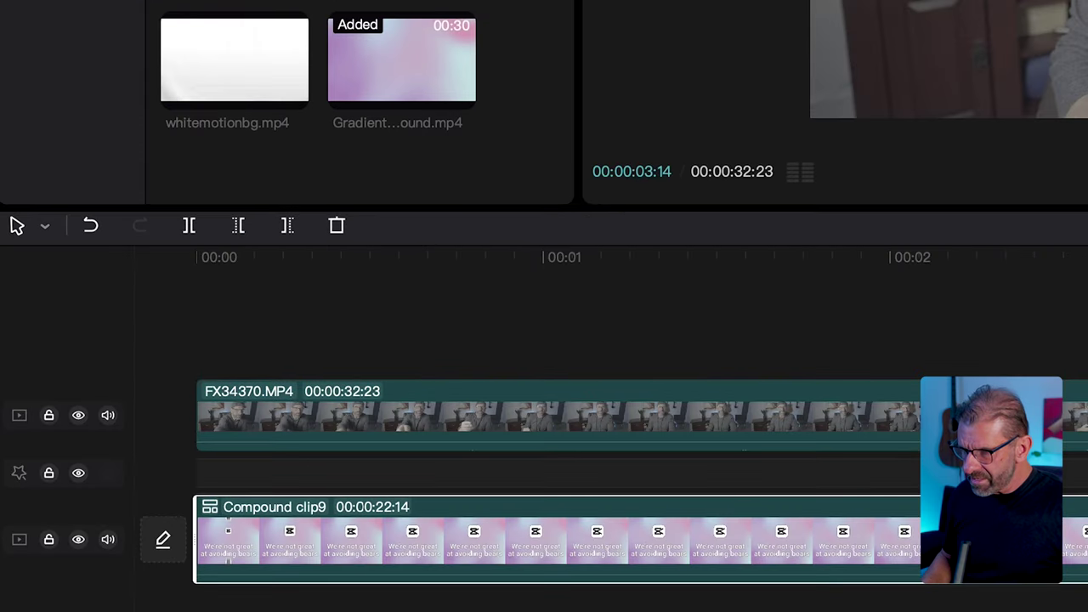
drag(991, 545, 983, 345)
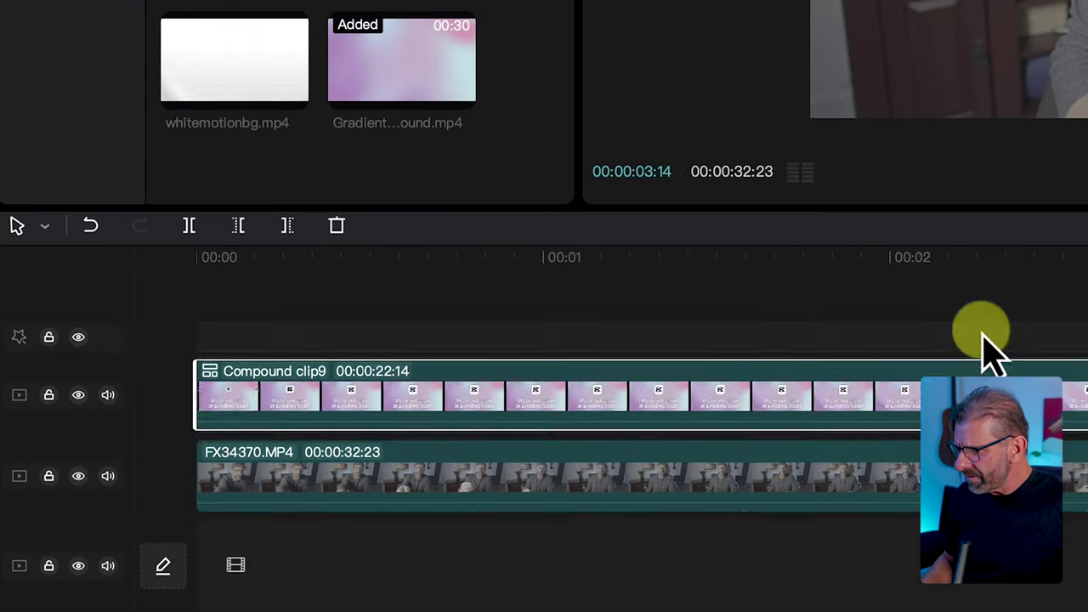
Scrub and play the sequence from the start to preview the speaker behind the sliding page.
click(697, 240)
key(space)
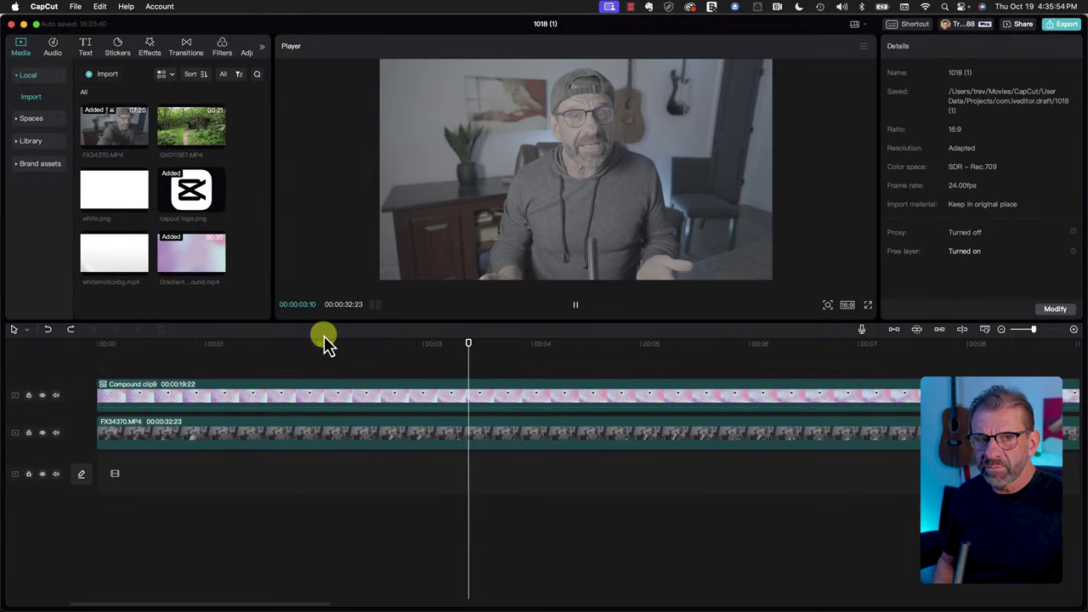
key(space)
drag(479, 345, 309, 345)
click(347, 396)
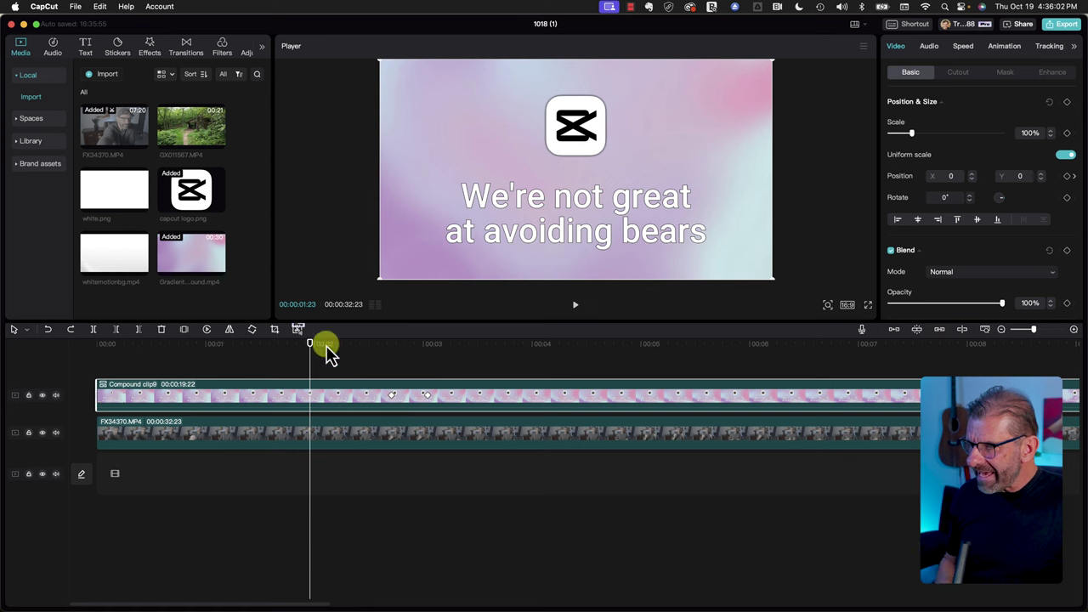
drag(321, 352, 194, 396)
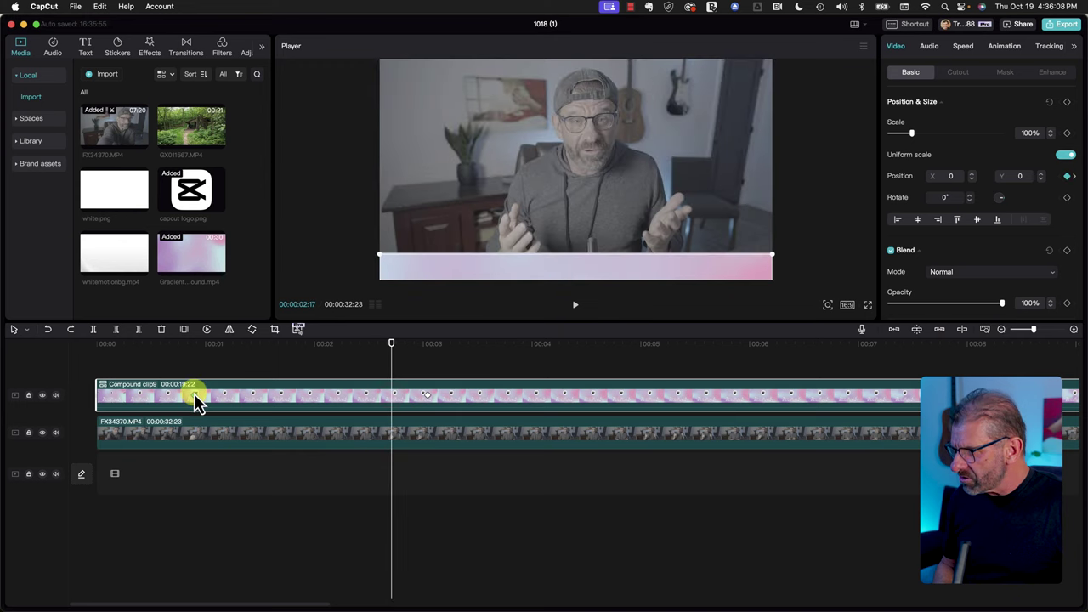
click(429, 401)
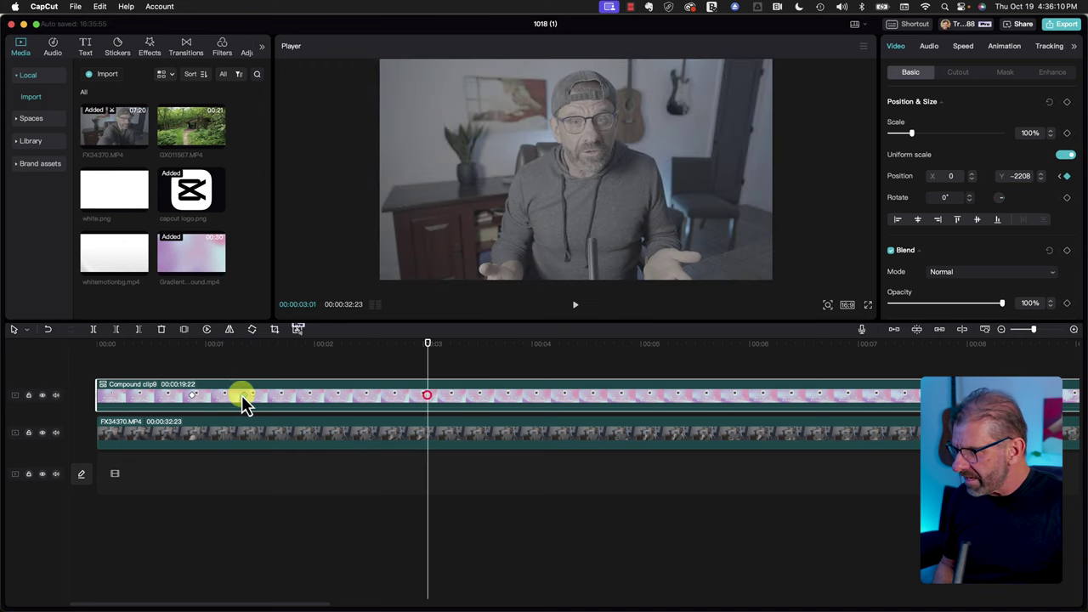
drag(300, 340, 61, 340)
key(space)
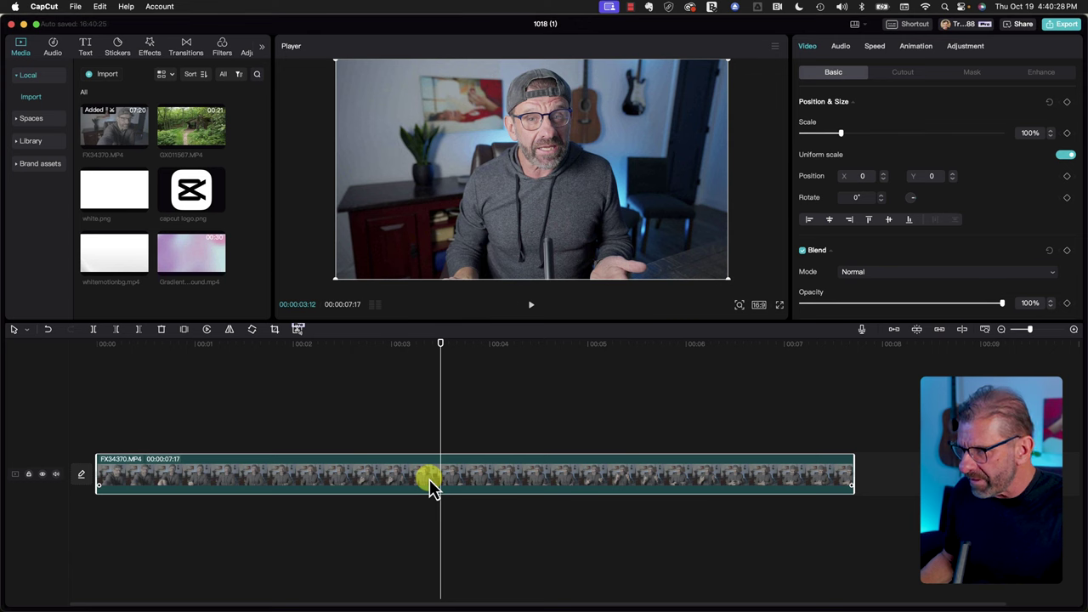
Duplicate the FX34370 clip onto a track above and apply Auto cutout to the top copy, checking by toggling the lower track.
drag(429, 480, 442, 436)
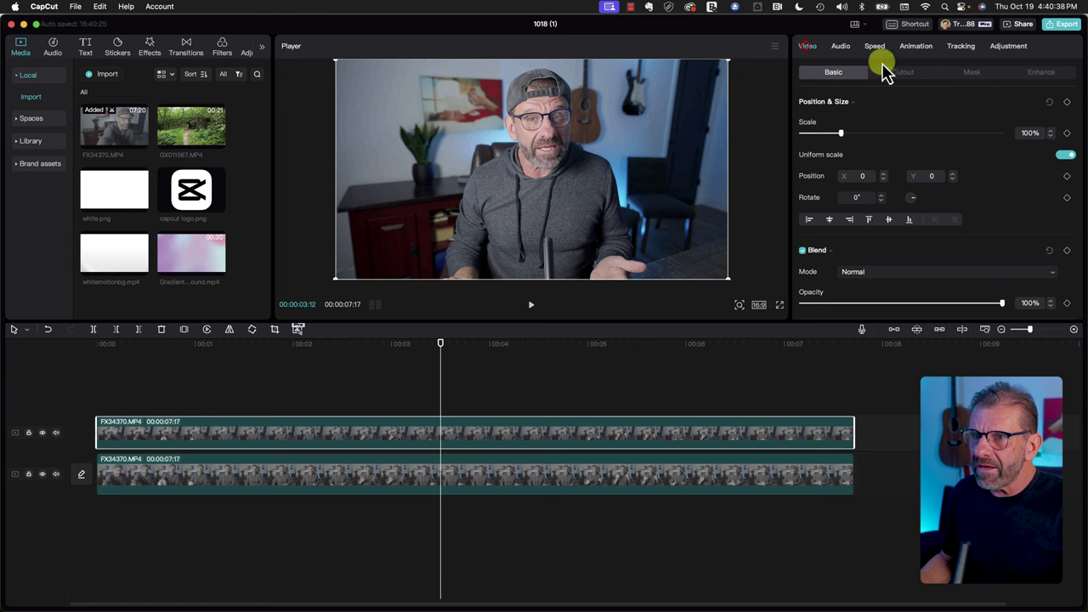
click(905, 75)
click(802, 308)
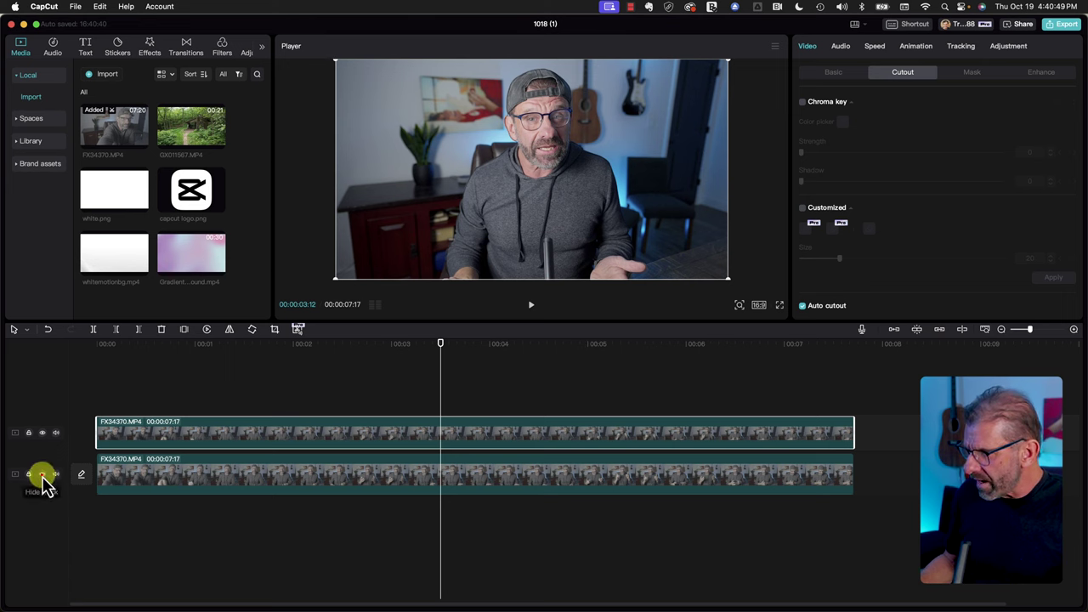
click(43, 475)
click(43, 474)
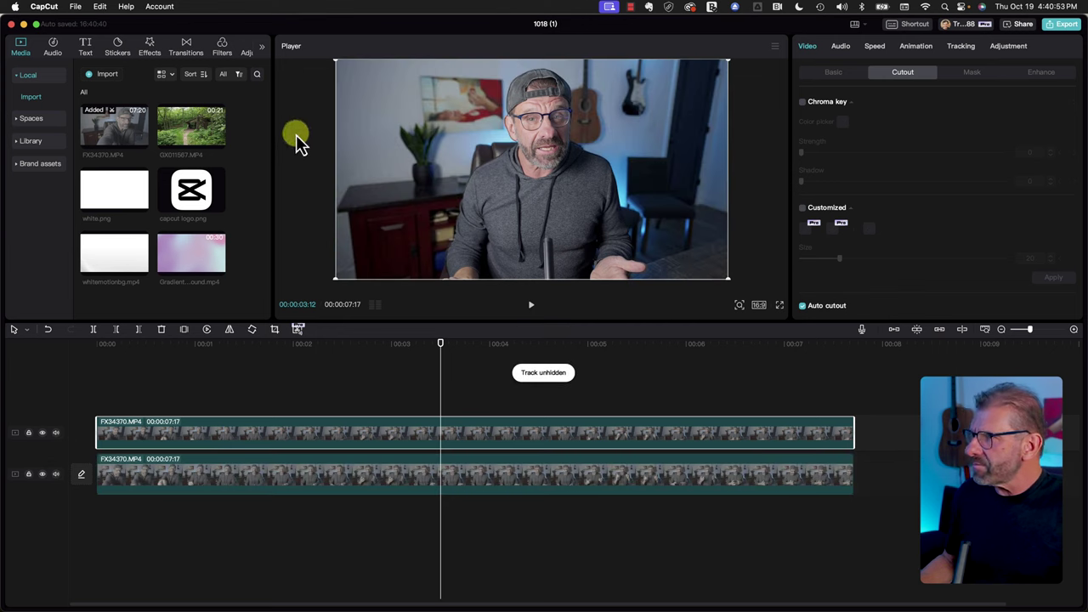
click(87, 43)
Add a text clip reading 'APPALACHIAN TRAIL' in theboldfont at size 16.
drag(110, 102, 417, 410)
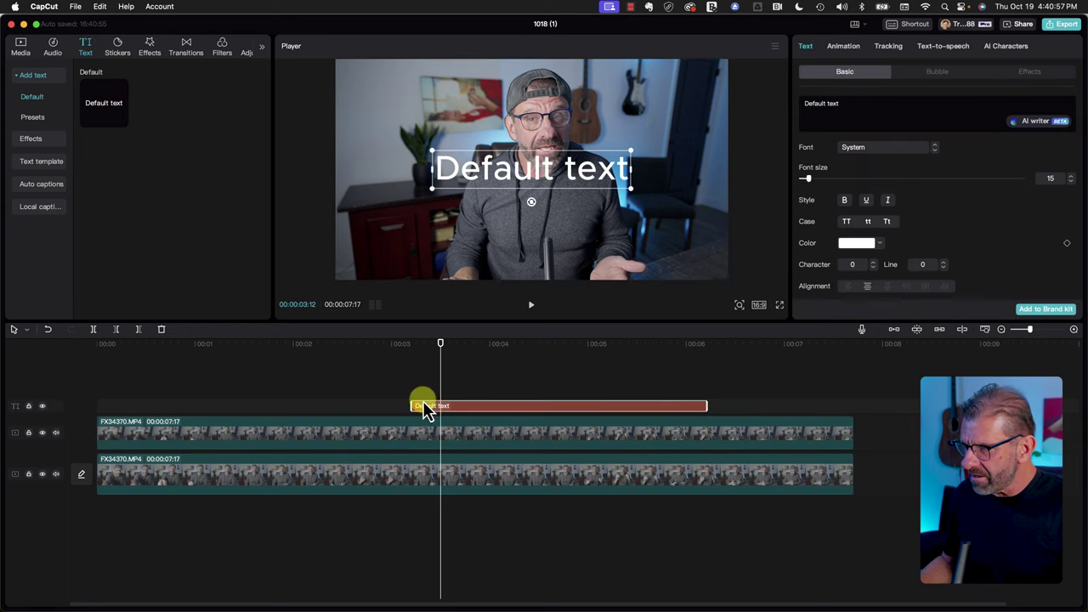
drag(441, 349, 471, 342)
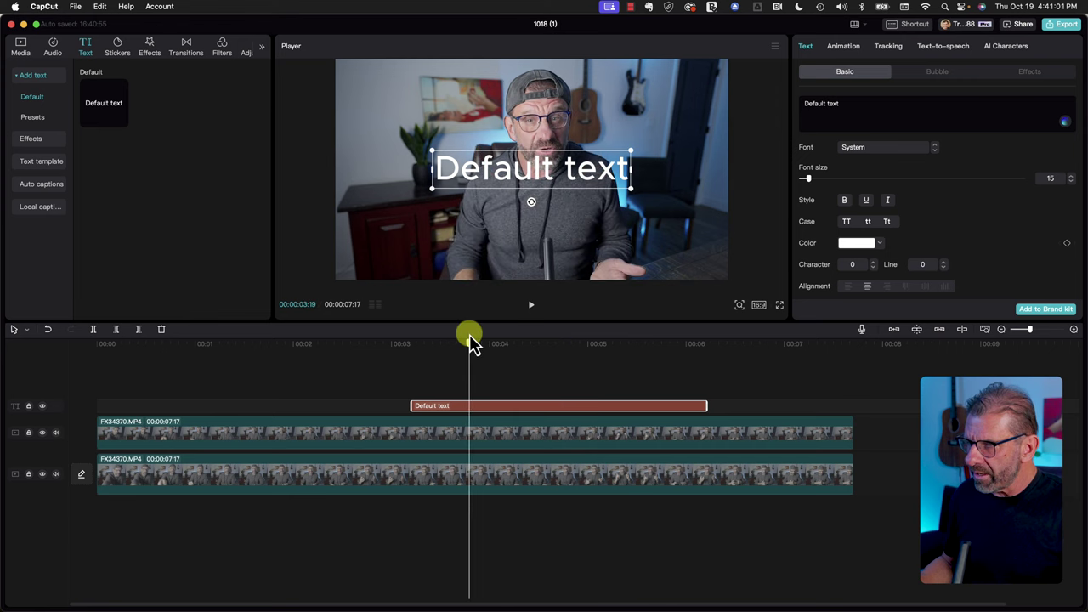
double_click(513, 173)
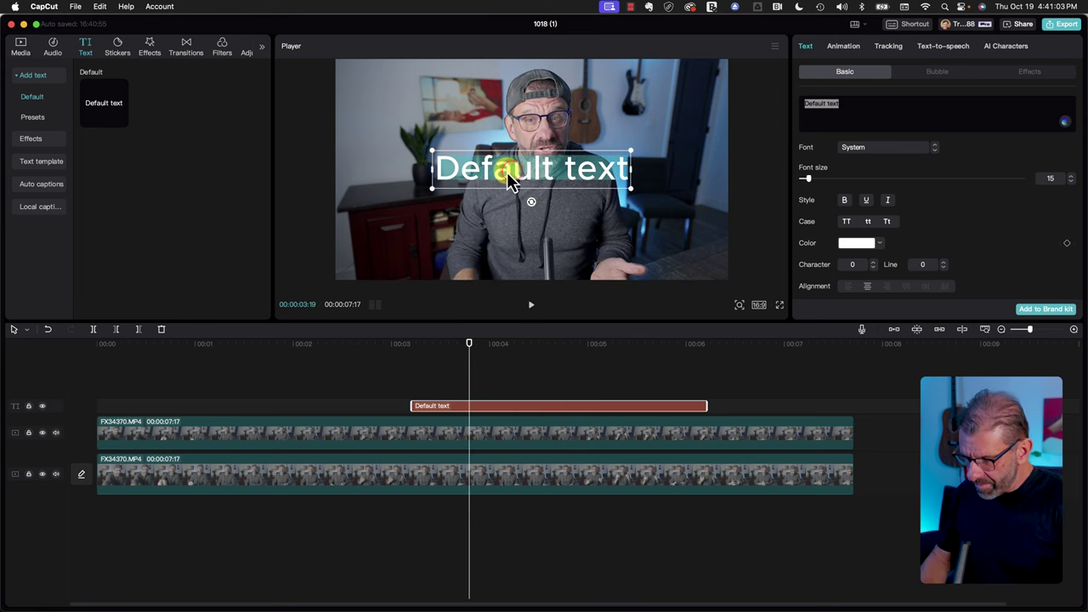
text(APPALACHIAN TRAIL)
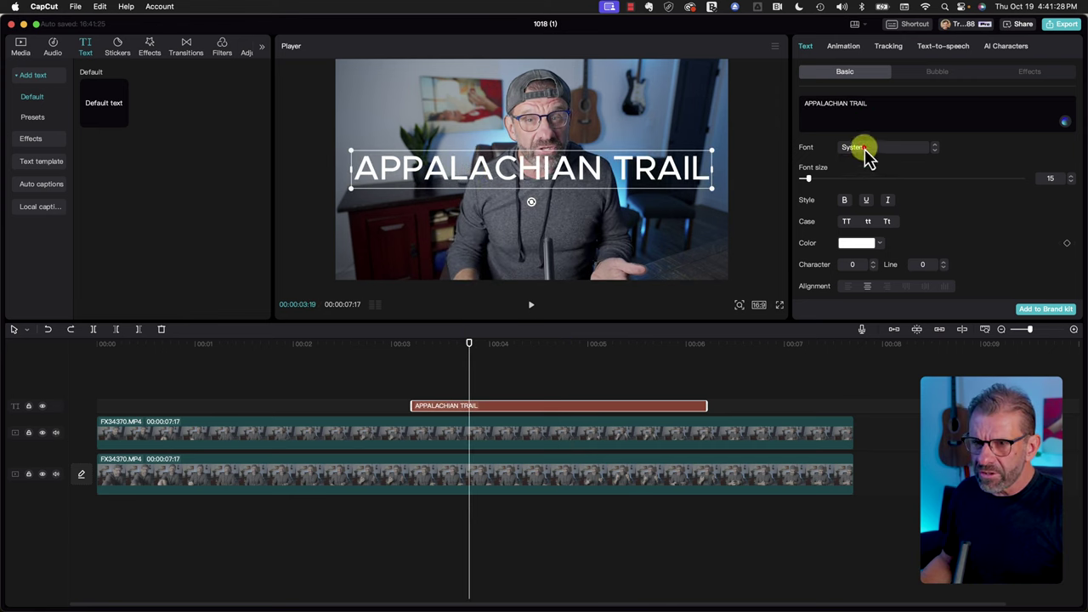
click(863, 148)
click(873, 202)
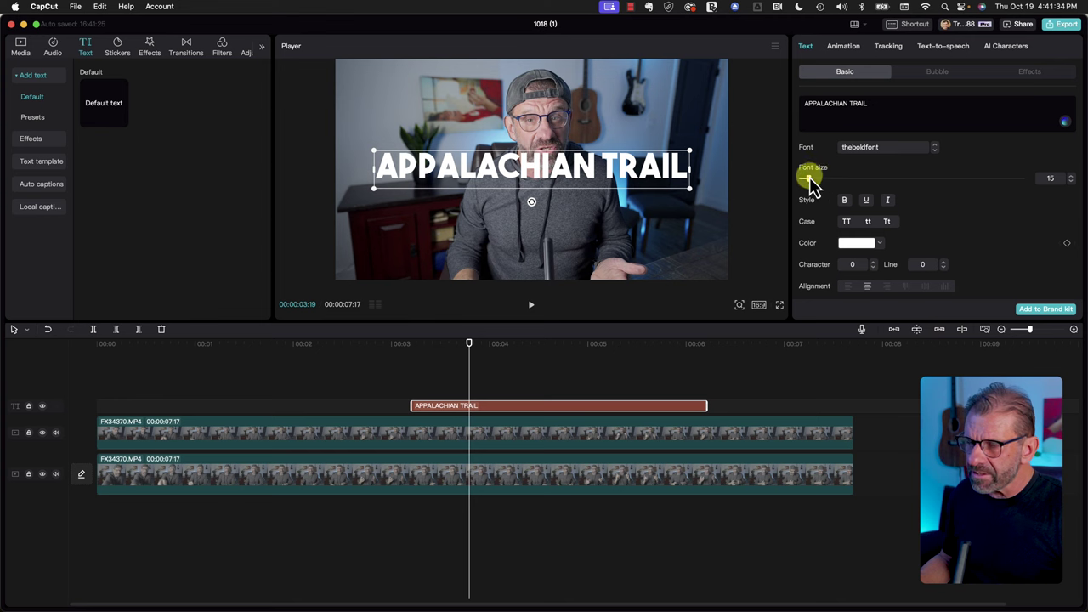
drag(810, 181, 809, 180)
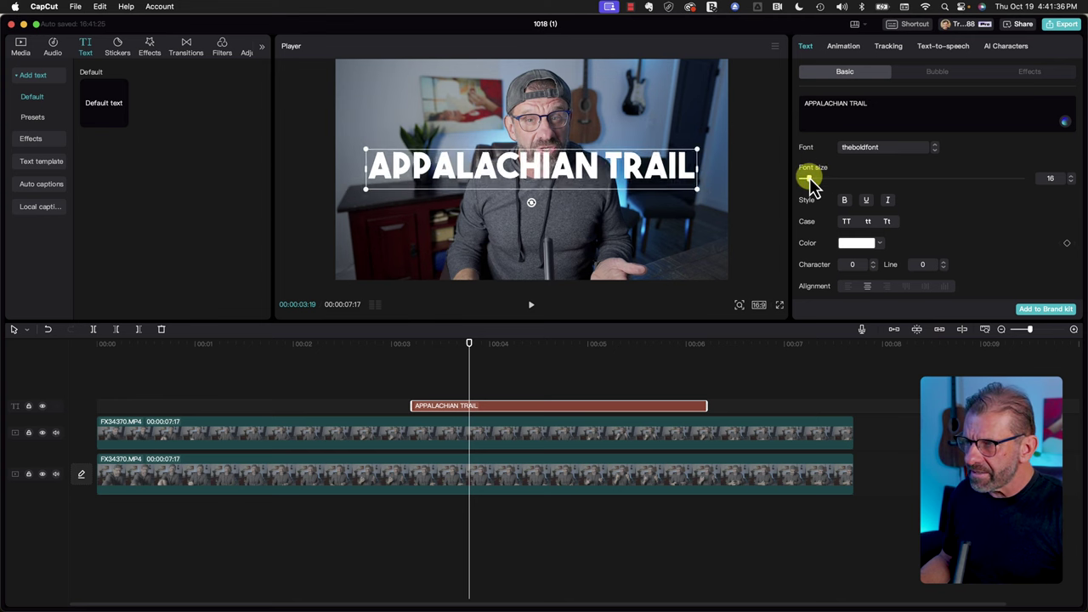
Move the title near the top of the frame and place its clip between the two video tracks.
drag(538, 171, 542, 114)
click(474, 409)
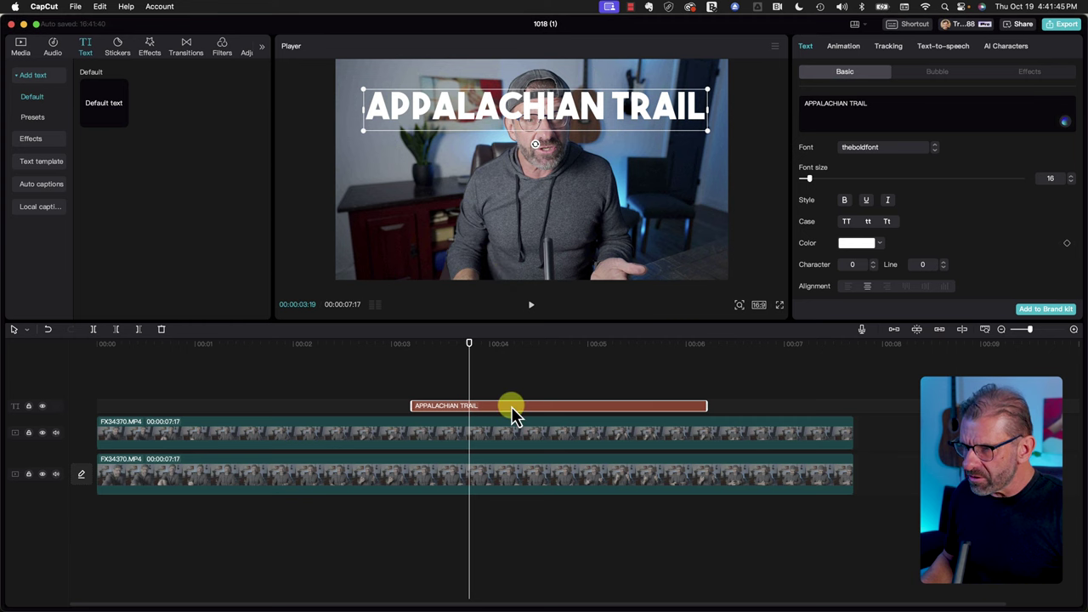
drag(511, 413, 503, 452)
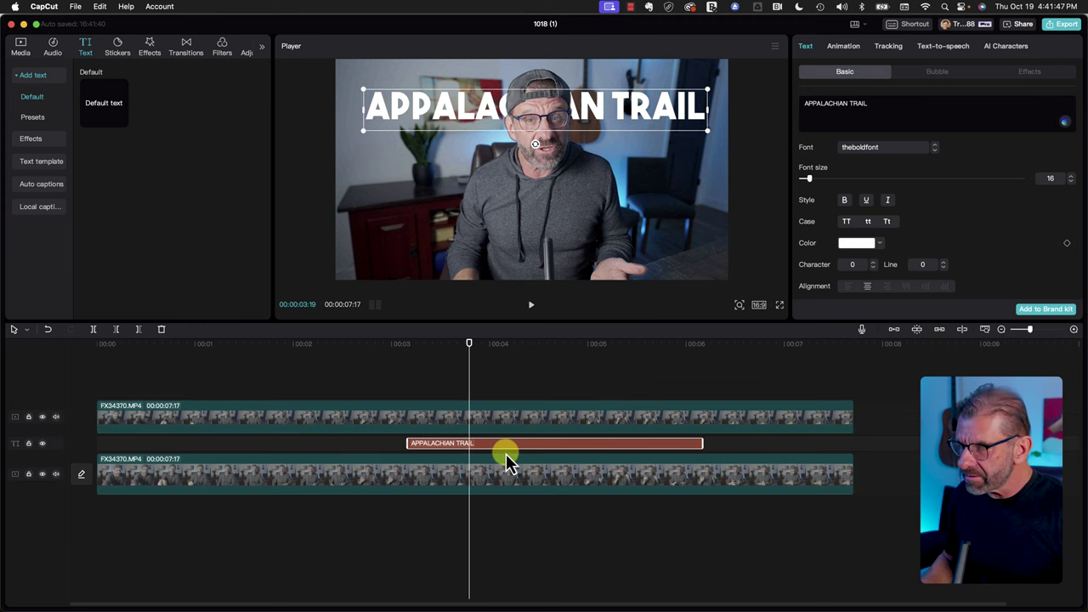
drag(472, 341, 445, 348)
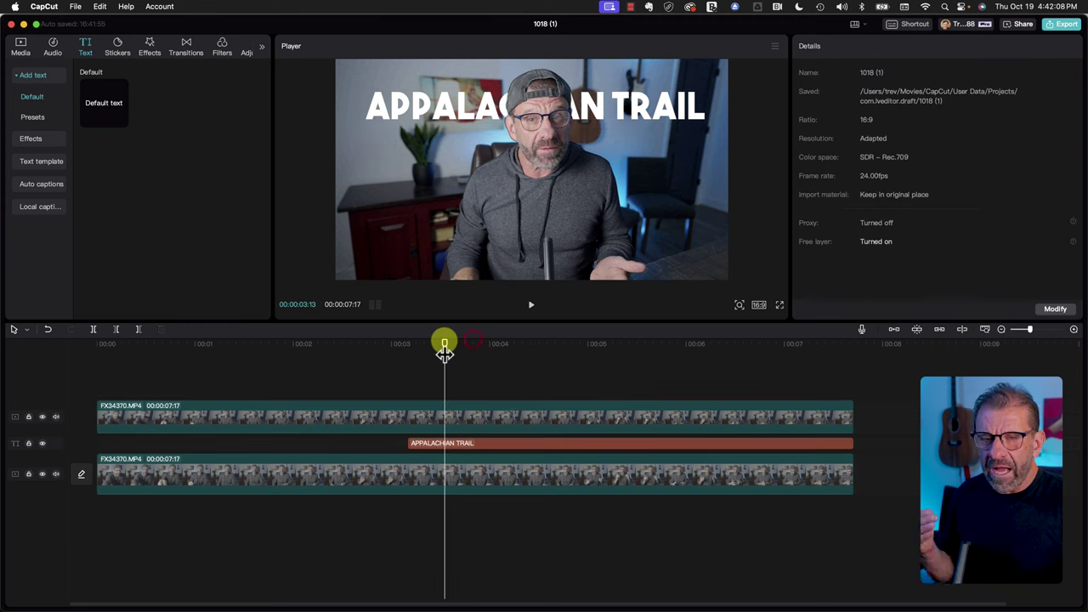
Give the APPALACHIAN TRAIL text a 1.0s Type 1 entrance animation and preview it.
click(447, 446)
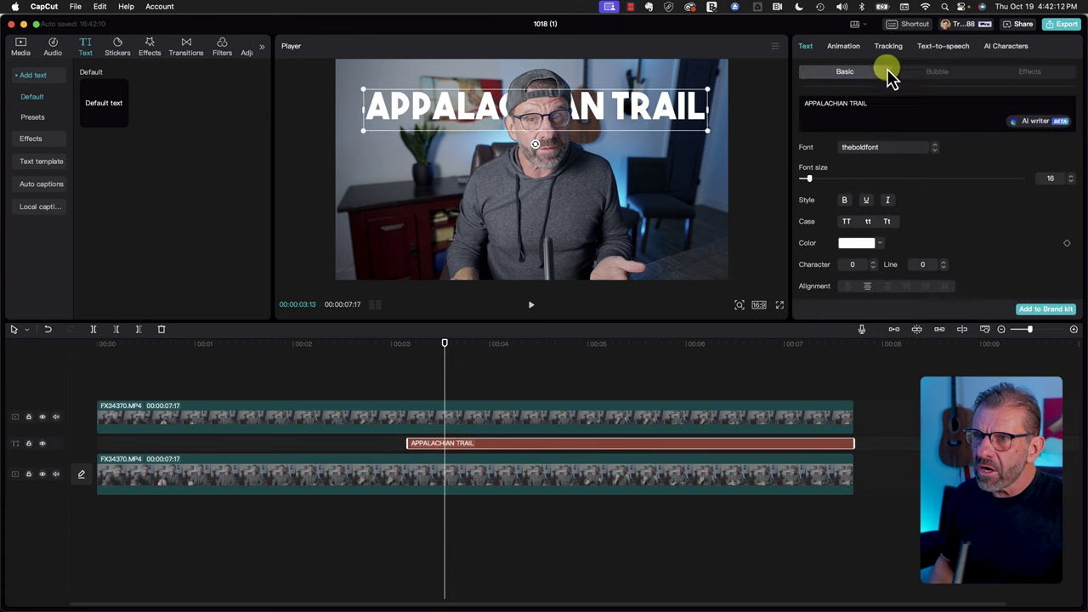
click(840, 49)
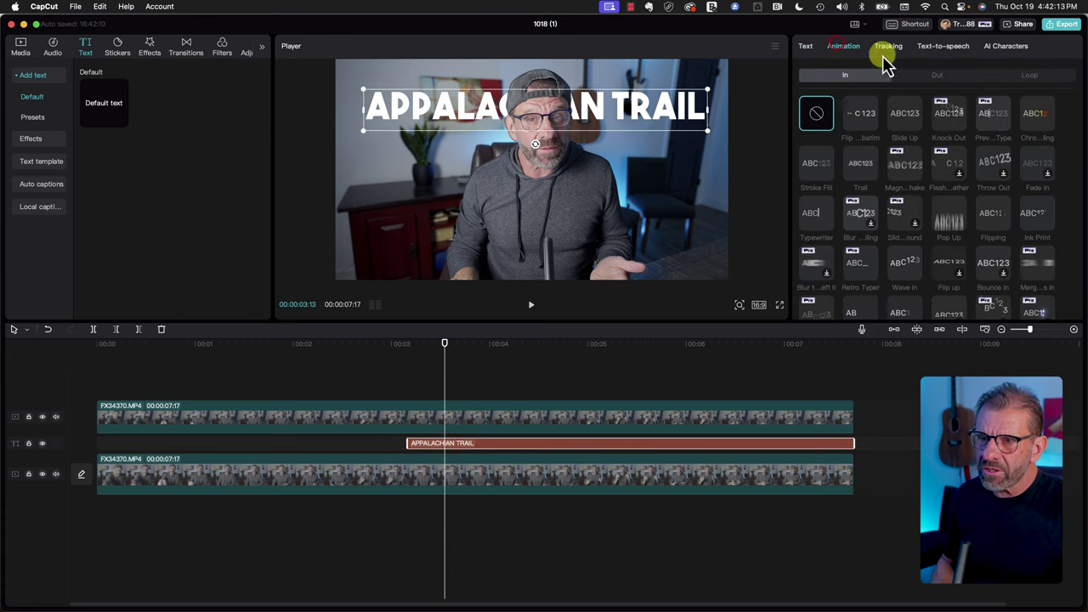
click(844, 77)
scroll(1023, 214, down, 2)
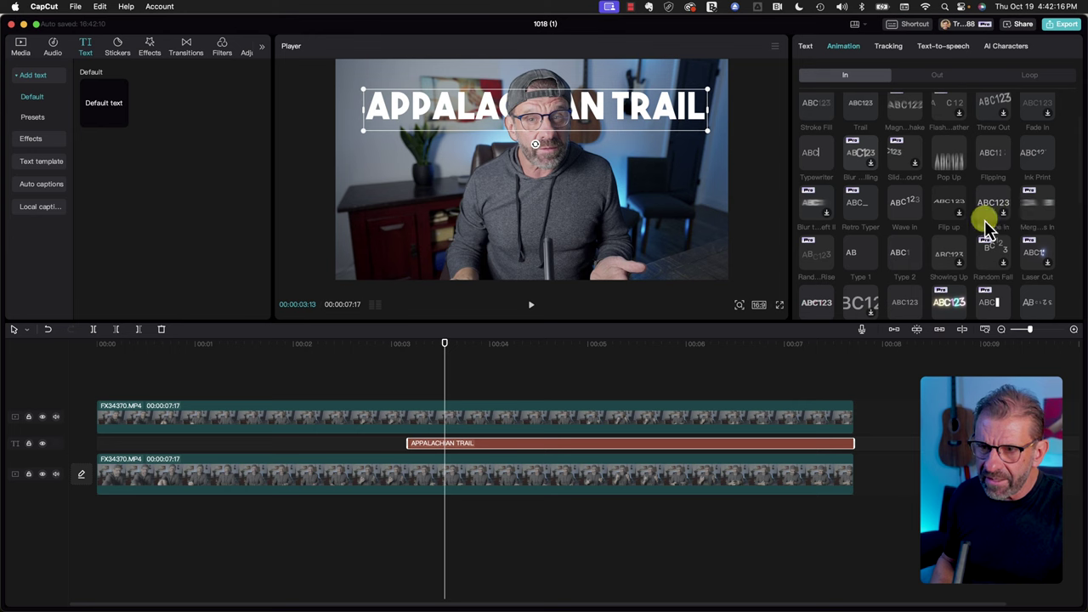
click(850, 255)
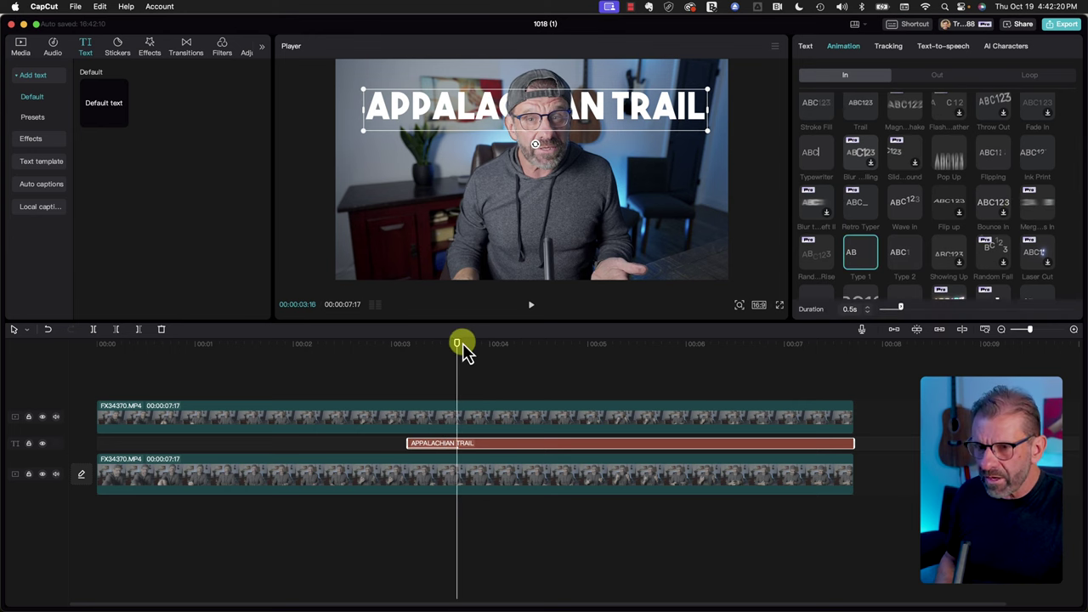
drag(901, 308, 924, 308)
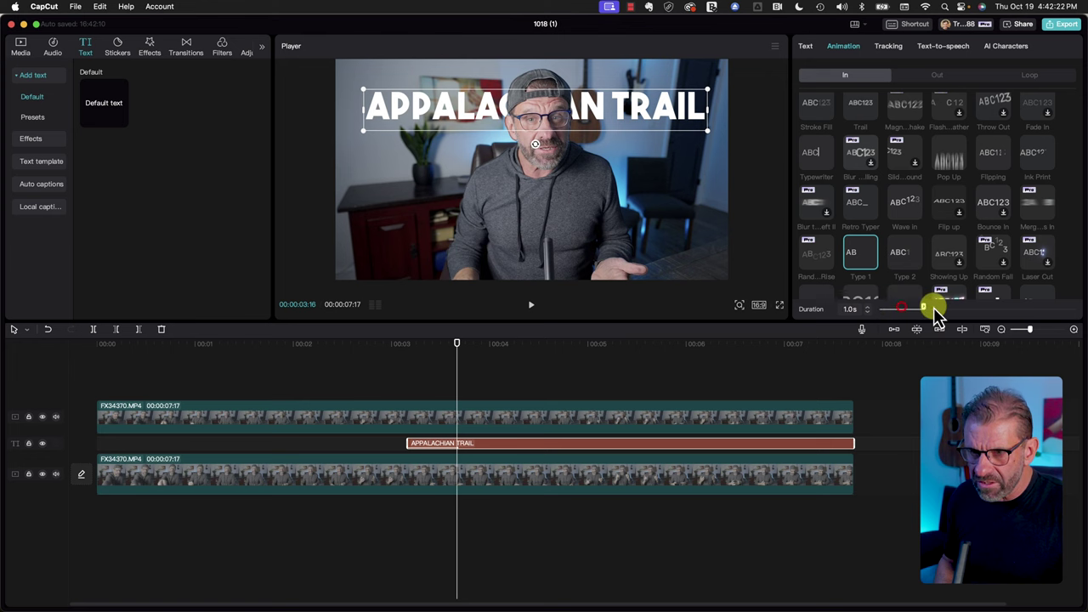
click(392, 347)
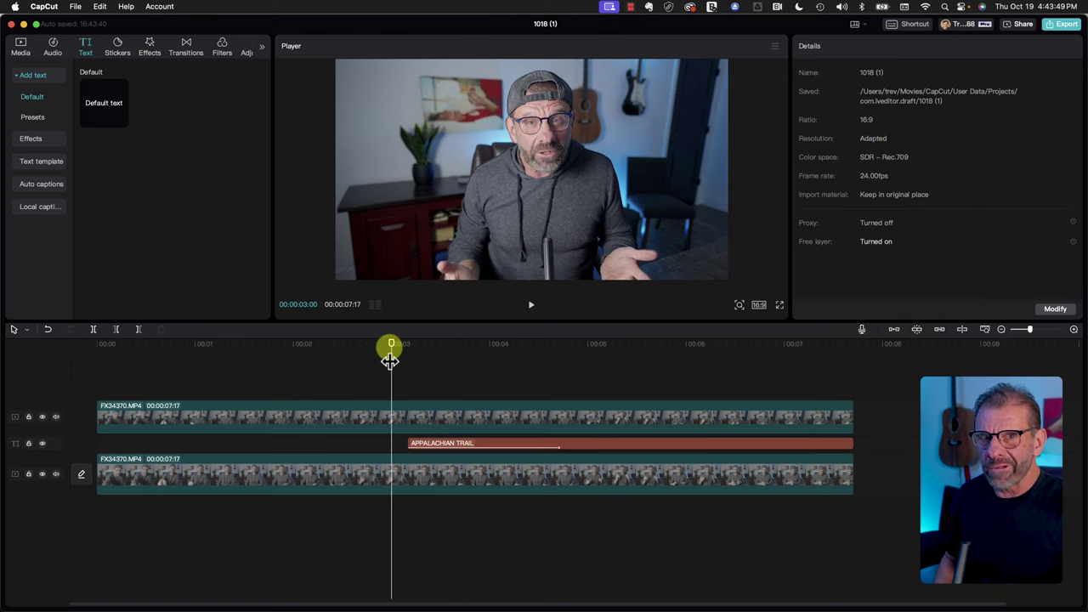
key(space)
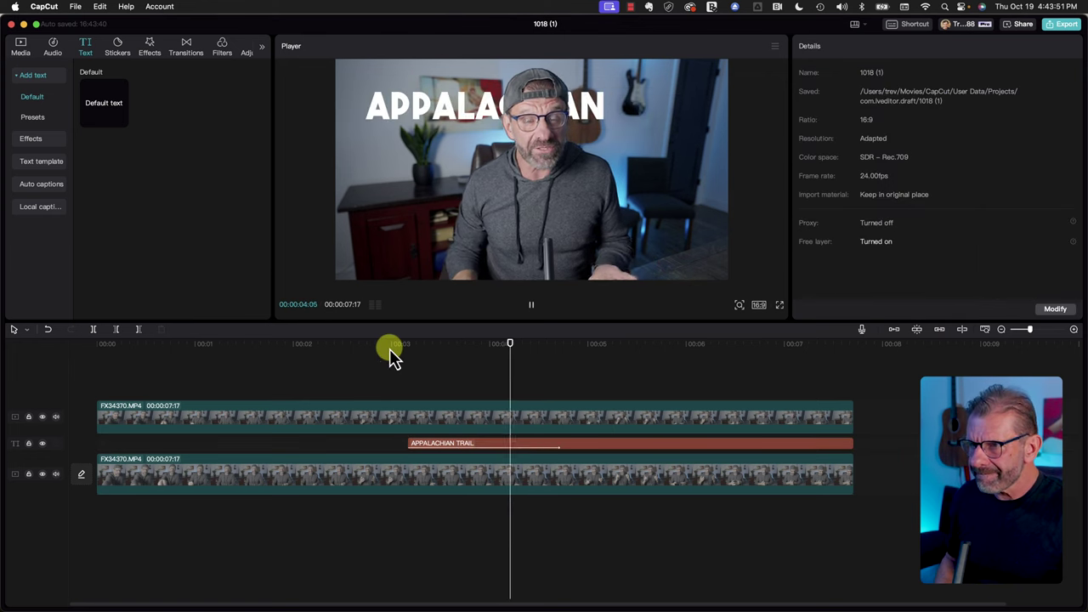